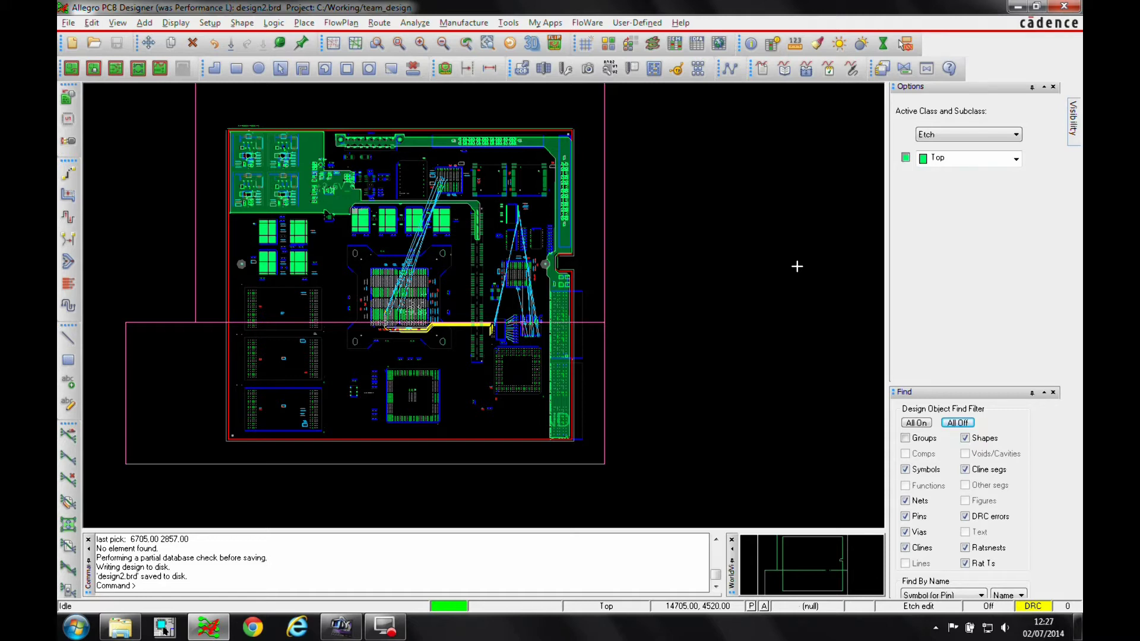
# - Open the File menu in design2.brd
pyautogui.click(68, 23)
pyautogui.press('Right')
# - Change the editor to Allegro PCB Designer with the Team Design option checked
pyautogui.press('Left')
pyautogui.click(110, 248)
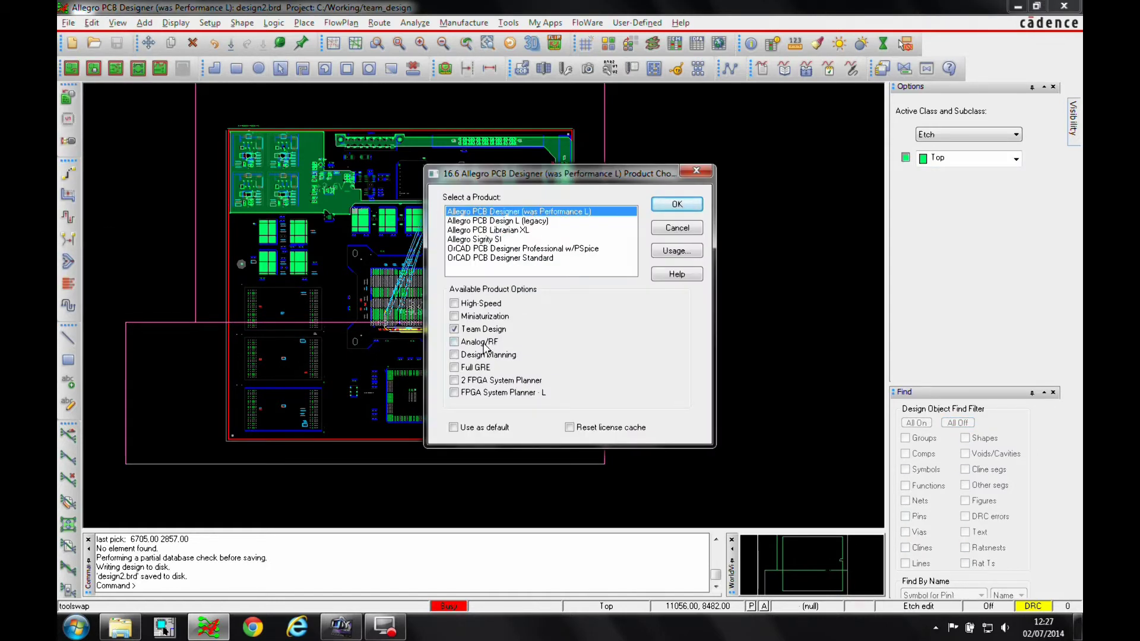
pyautogui.click(675, 207)
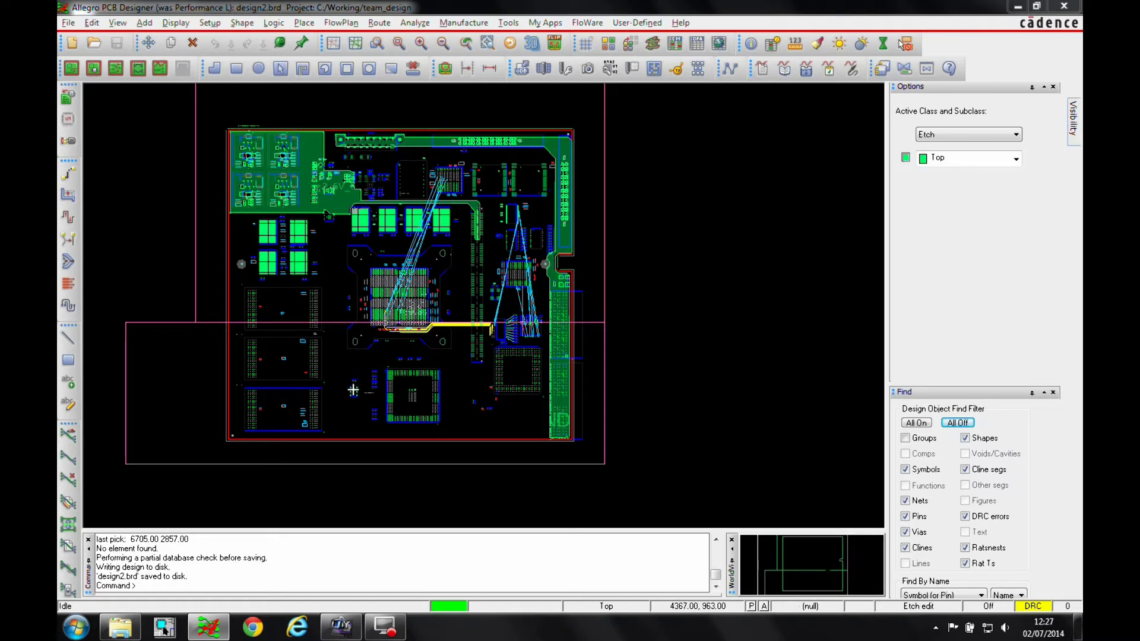
pyautogui.click(304, 22)
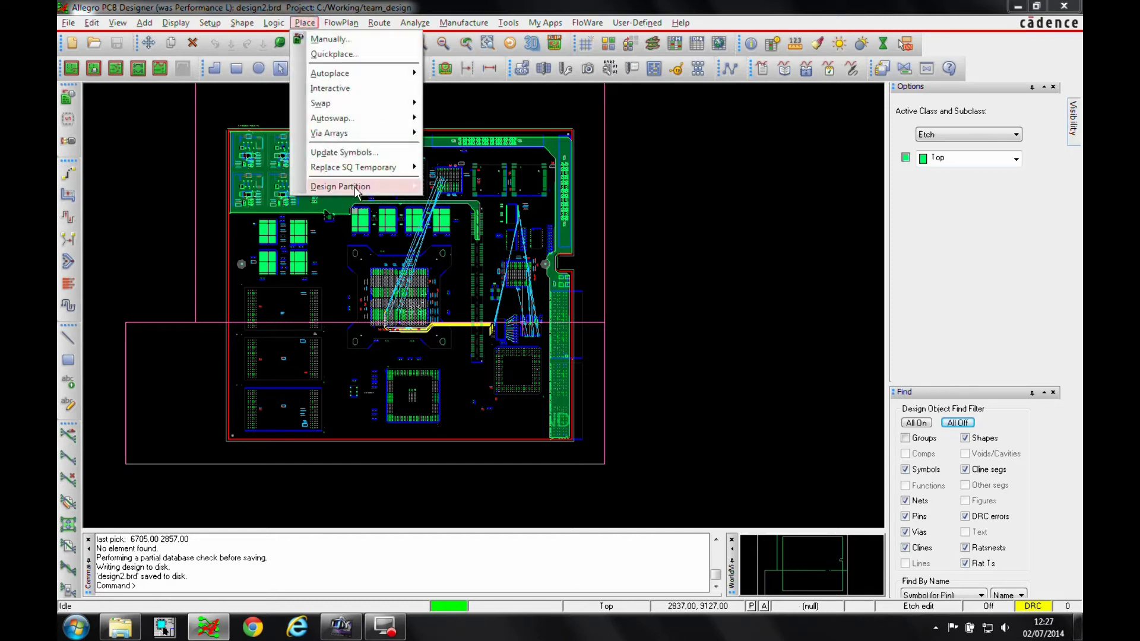
# - Export PARTITION_2 and PARTITION_3 with Edit Cns enabled, overwriting the existing partition files
pyautogui.moveTo(356, 189)
pyautogui.click(475, 199)
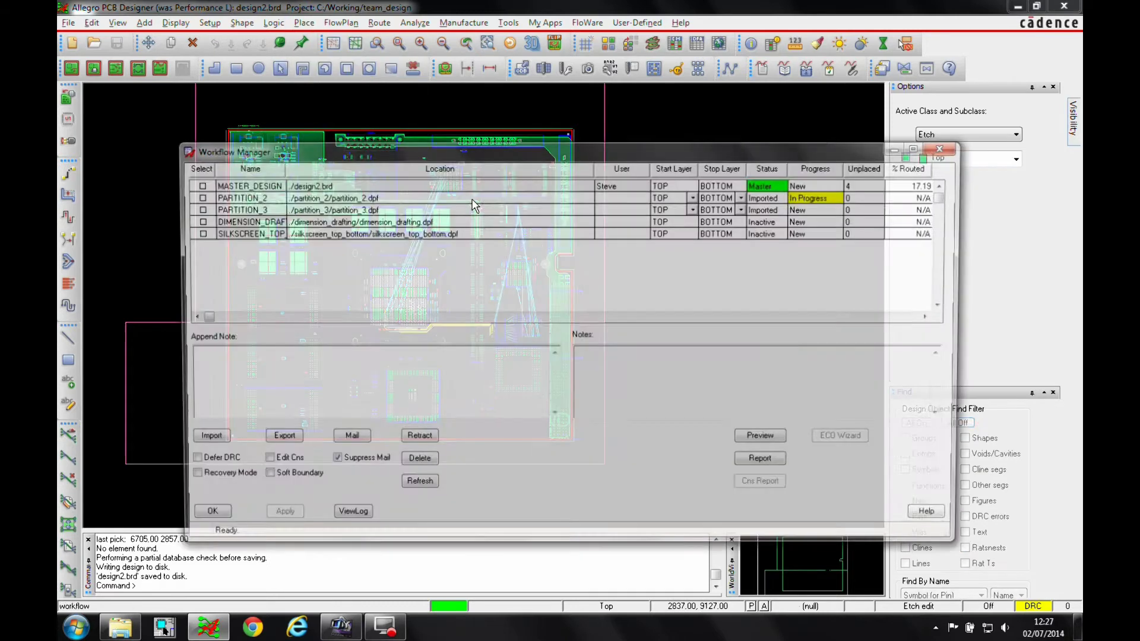
pyautogui.click(196, 196)
pyautogui.click(195, 208)
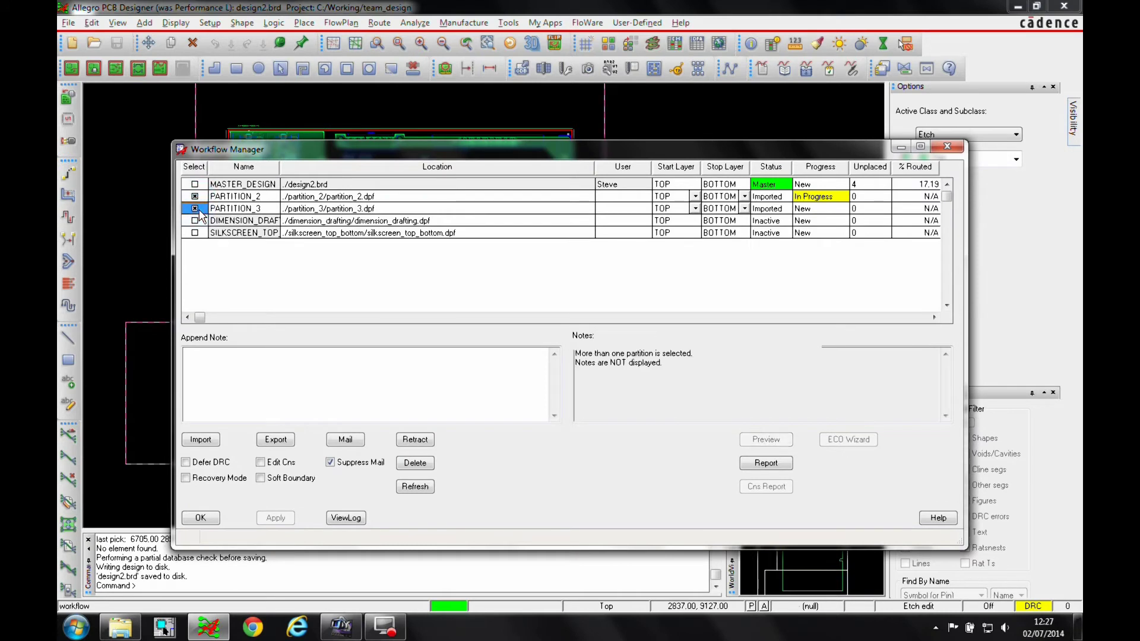
pyautogui.click(260, 464)
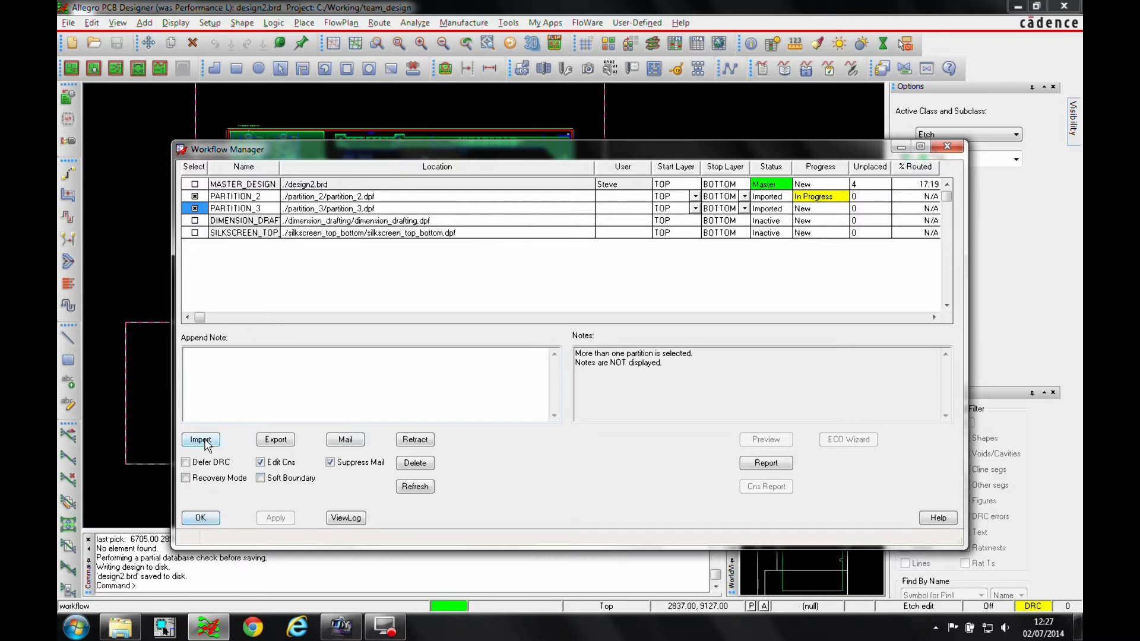
pyautogui.click(275, 440)
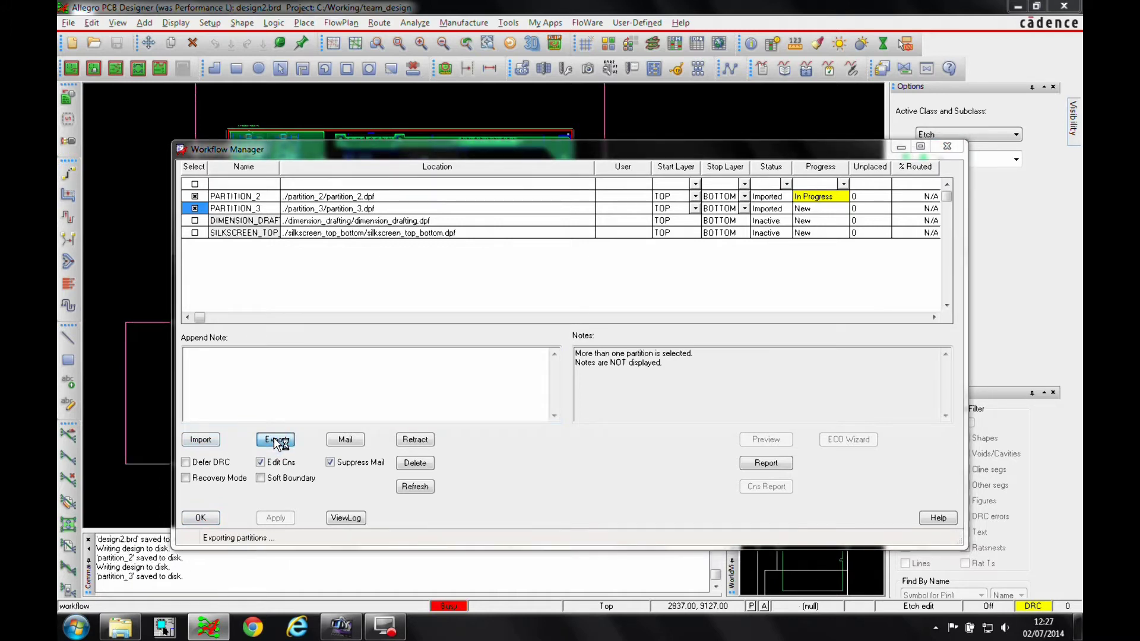
pyautogui.click(603, 347)
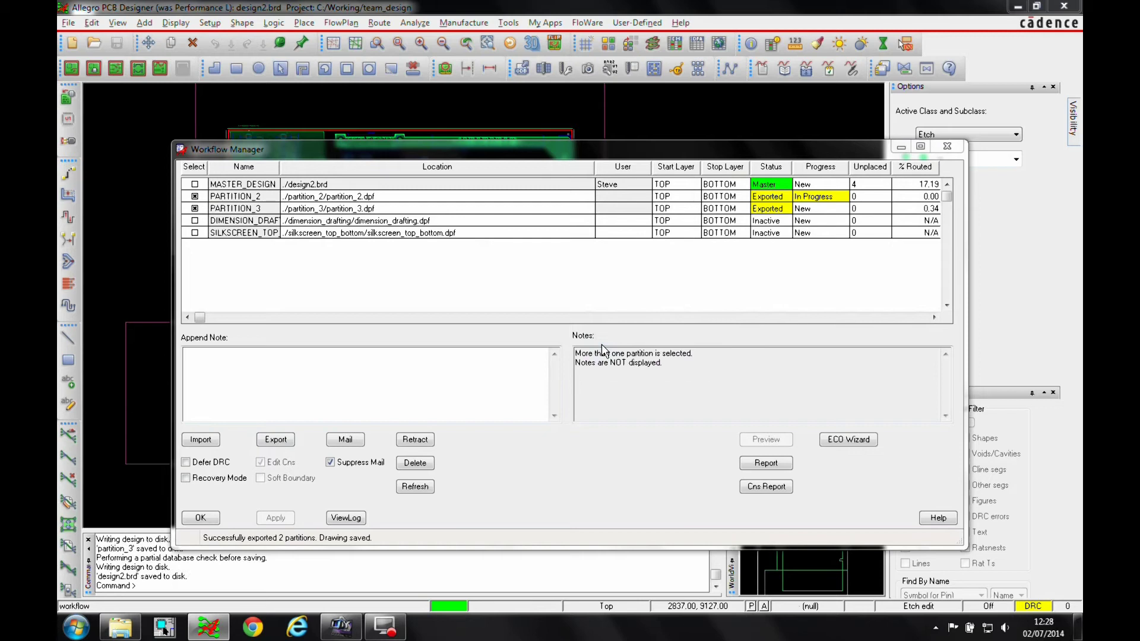
pyautogui.click(200, 518)
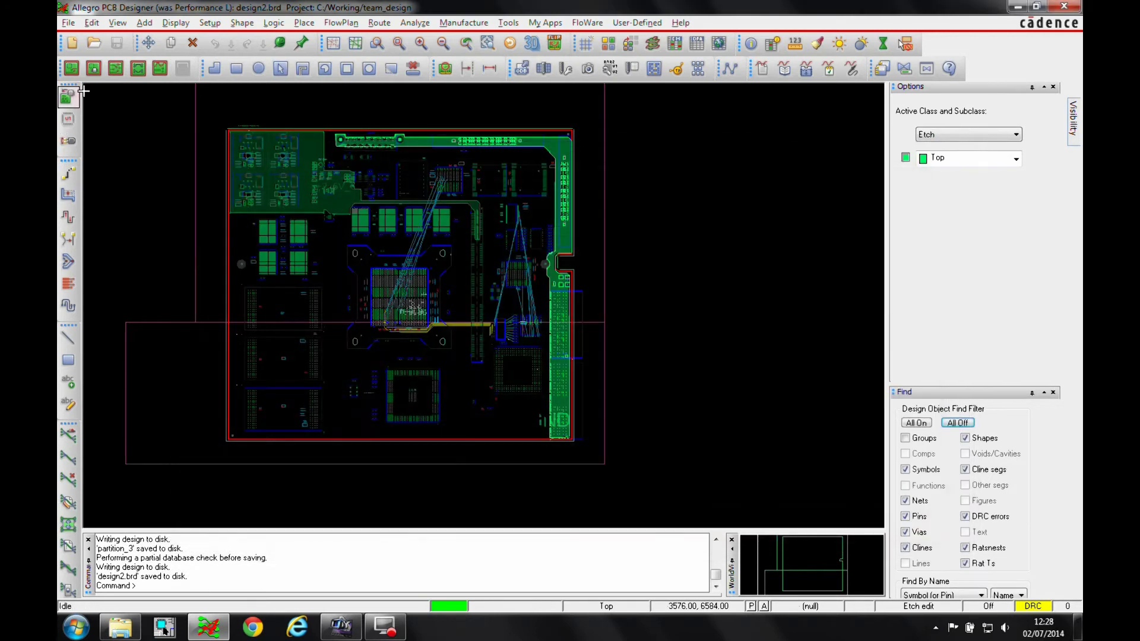
pyautogui.click(69, 23)
# - Open partition_2.dpf from Recent Designs and launch Constraint Manager
pyautogui.moveTo(80, 285)
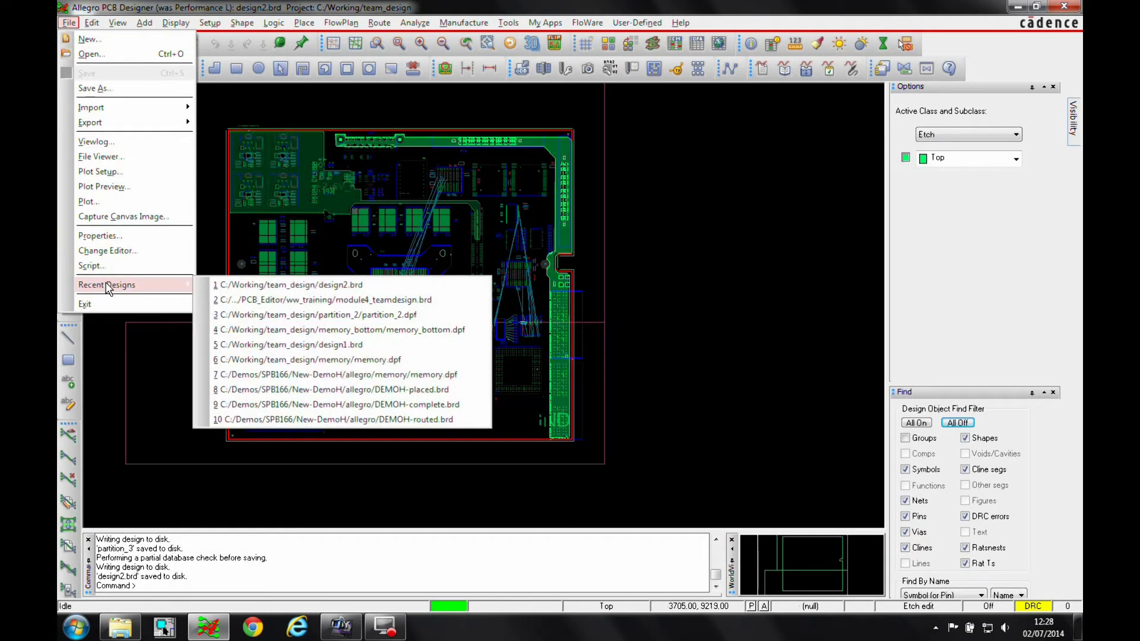
pyautogui.click(343, 313)
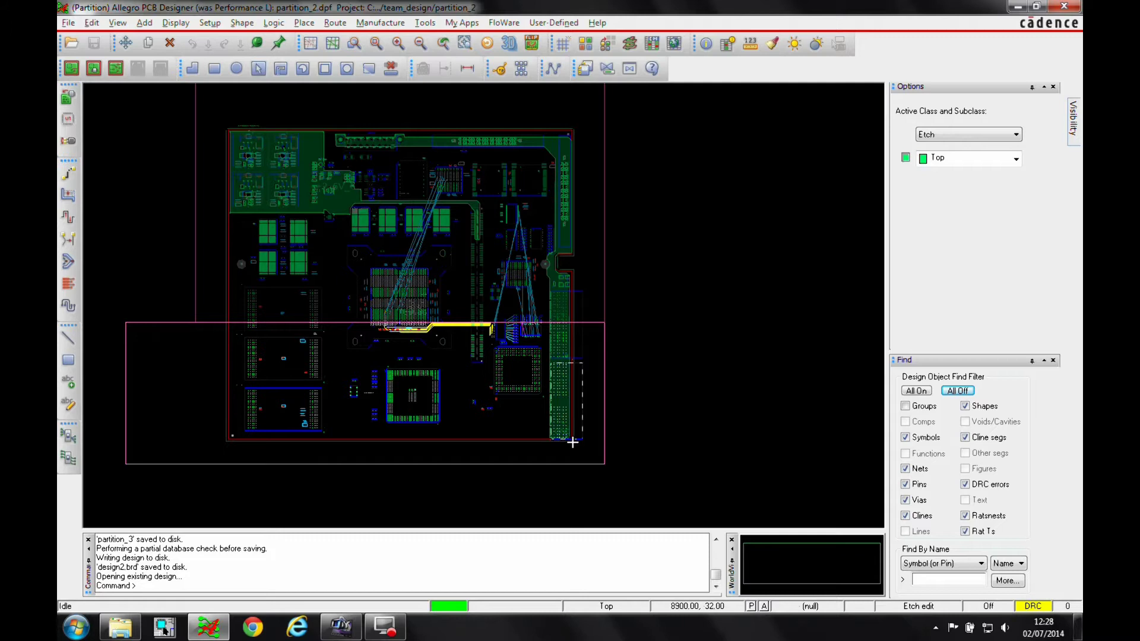
pyautogui.click(651, 45)
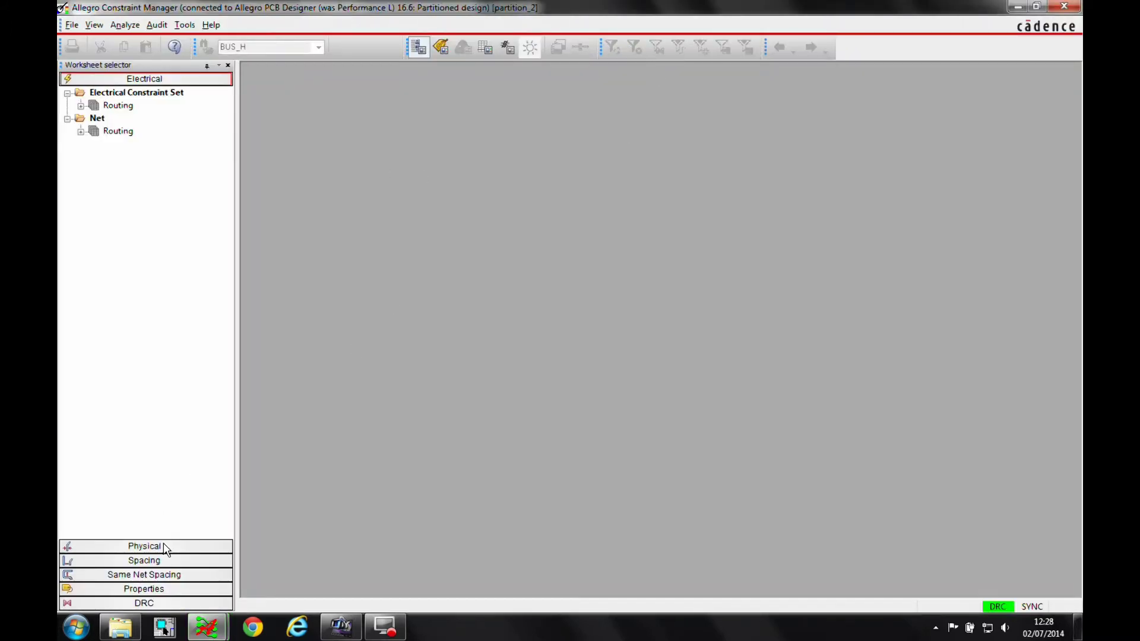
# - In the Spacing Net Line worksheet, make net class CLS1 from nets I_SP_AD<0> to I_SP_AD<7>
pyautogui.click(161, 562)
pyautogui.click(125, 159)
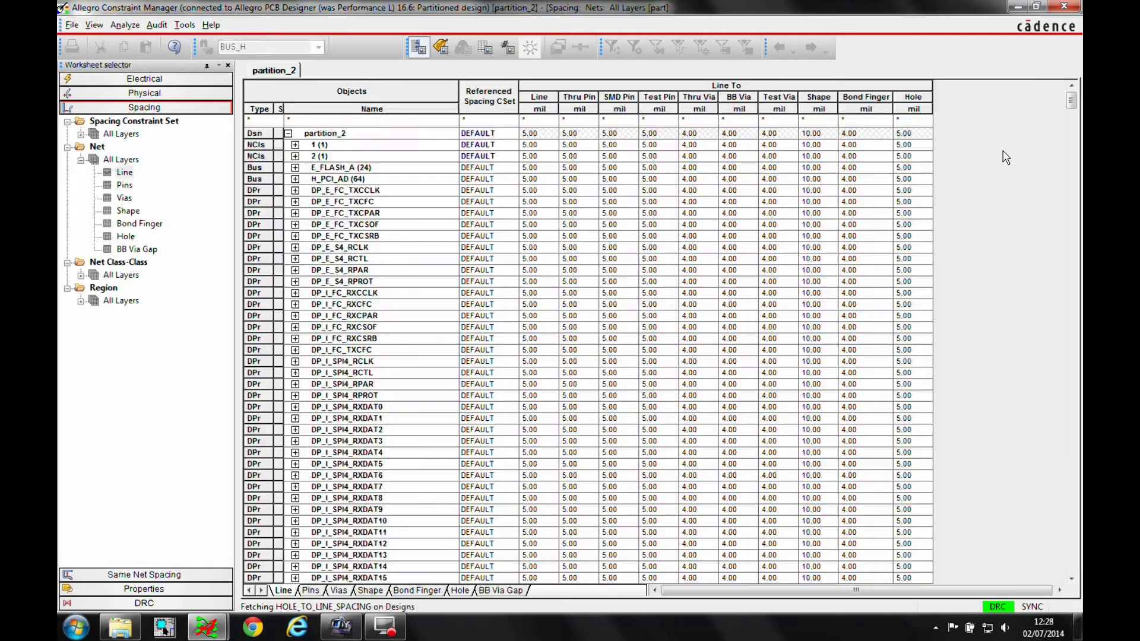
pyautogui.moveTo(1082, 324); pyautogui.dragTo(1082, 424)
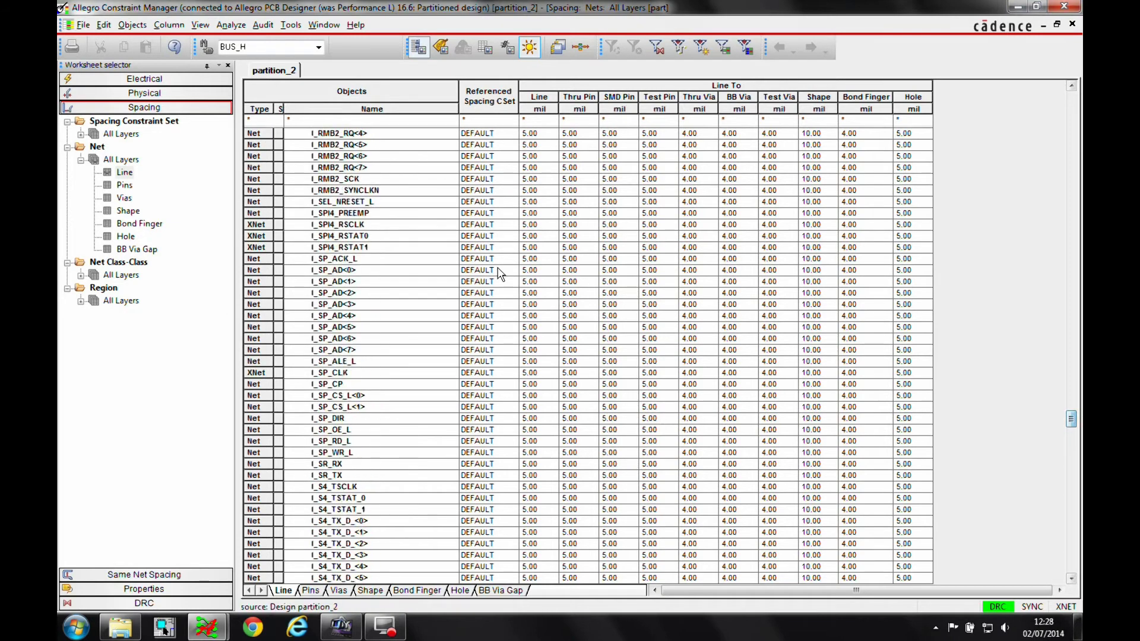
pyautogui.moveTo(343, 270); pyautogui.dragTo(345, 350)
pyautogui.rightClick(344, 350)
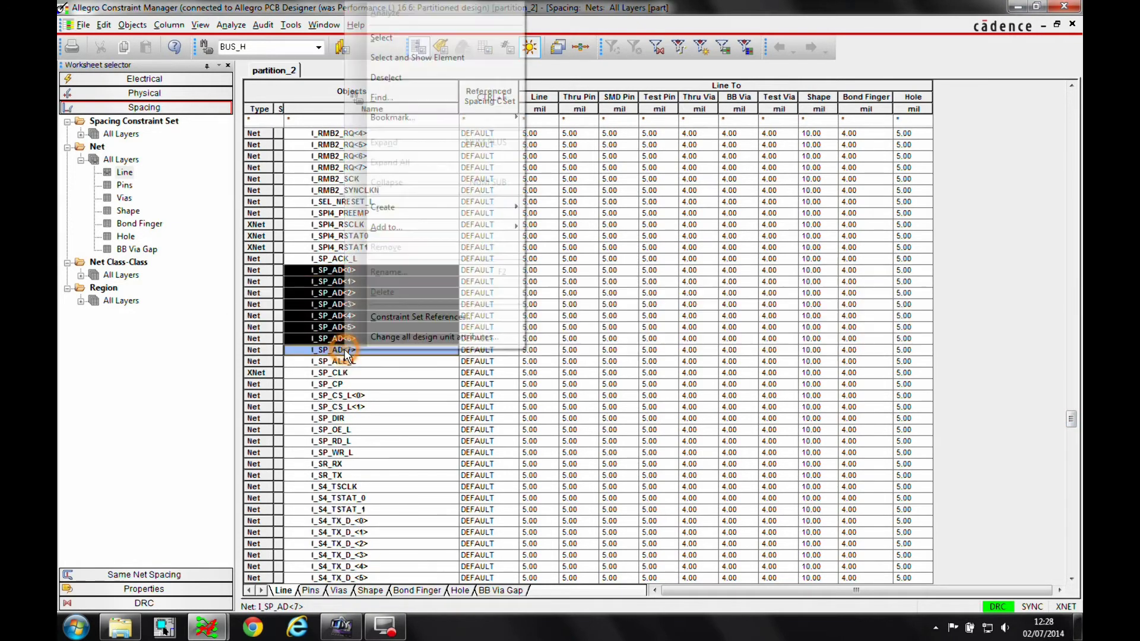
pyautogui.moveTo(391, 208)
pyautogui.click(556, 215)
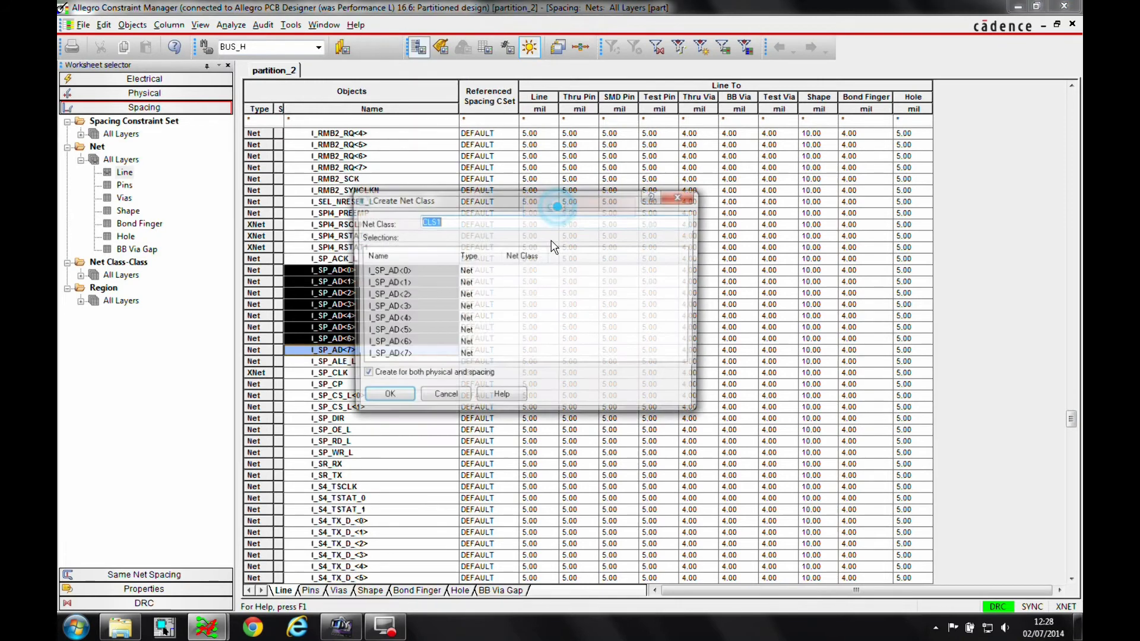
pyautogui.click(384, 397)
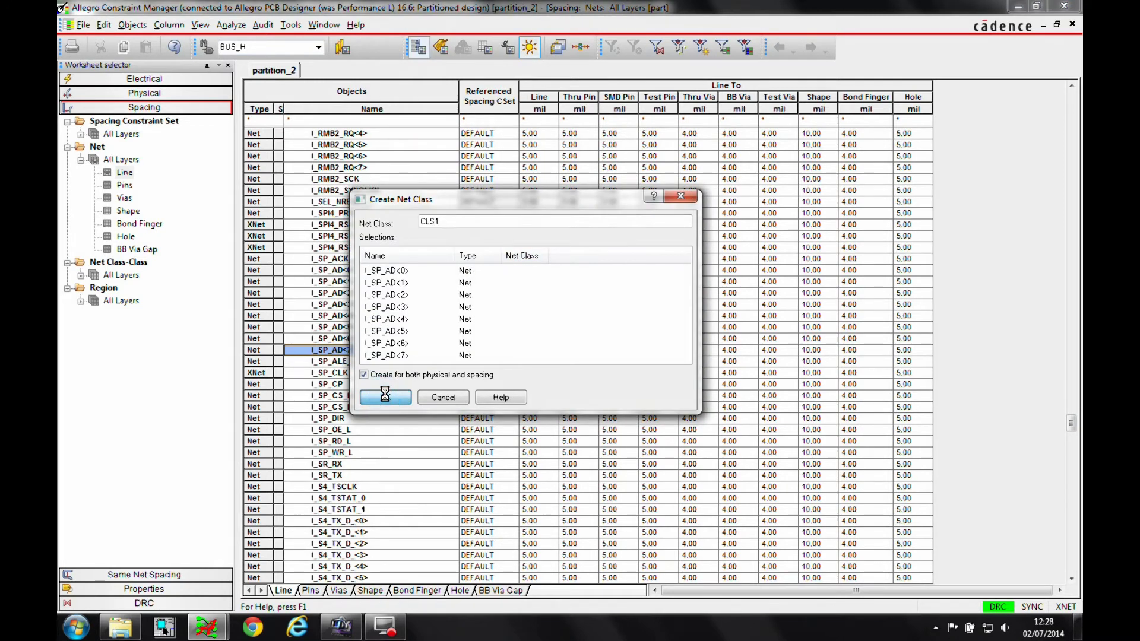
pyautogui.click(123, 275)
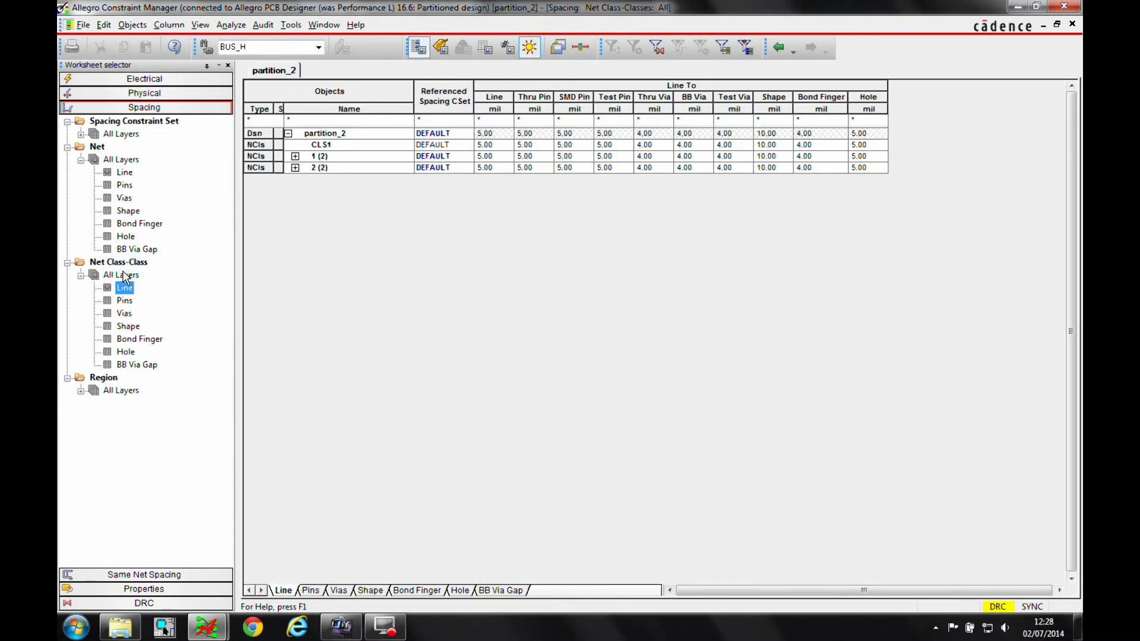
# - Create a CLS1-to-CLS1 class-class spacing rule
pyautogui.click(347, 145)
pyautogui.rightClick(347, 145)
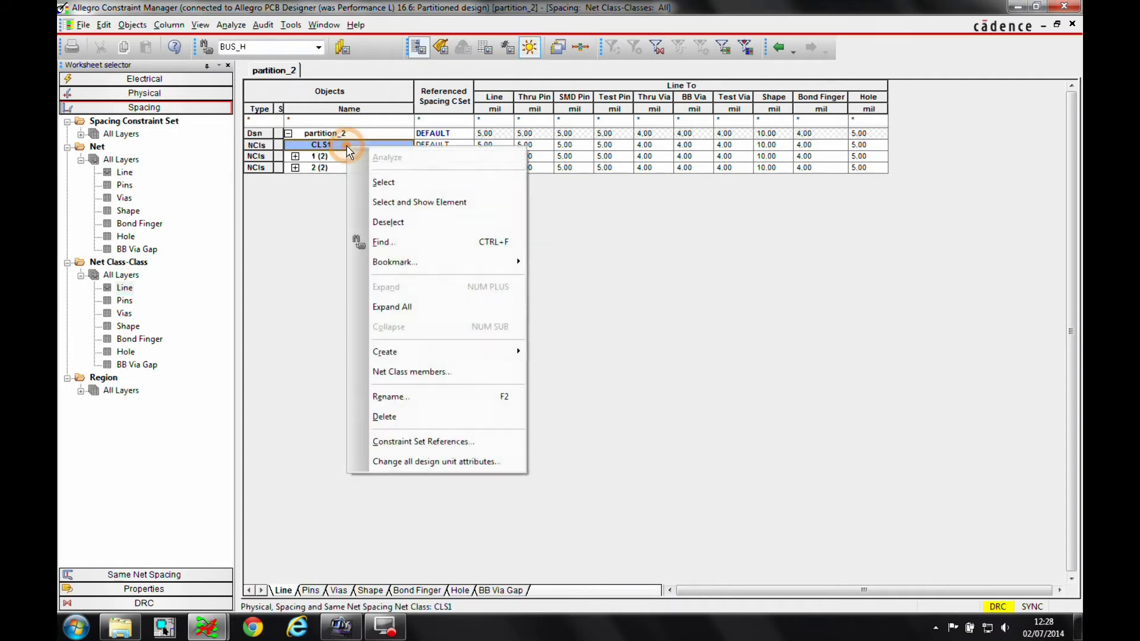
pyautogui.moveTo(377, 354)
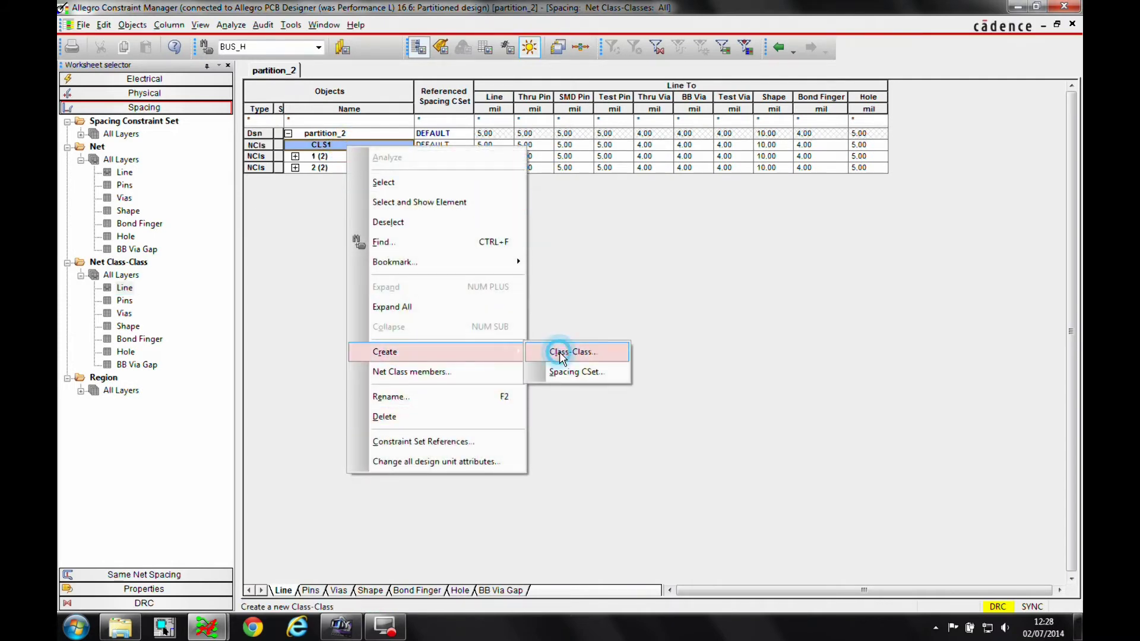
pyautogui.click(559, 352)
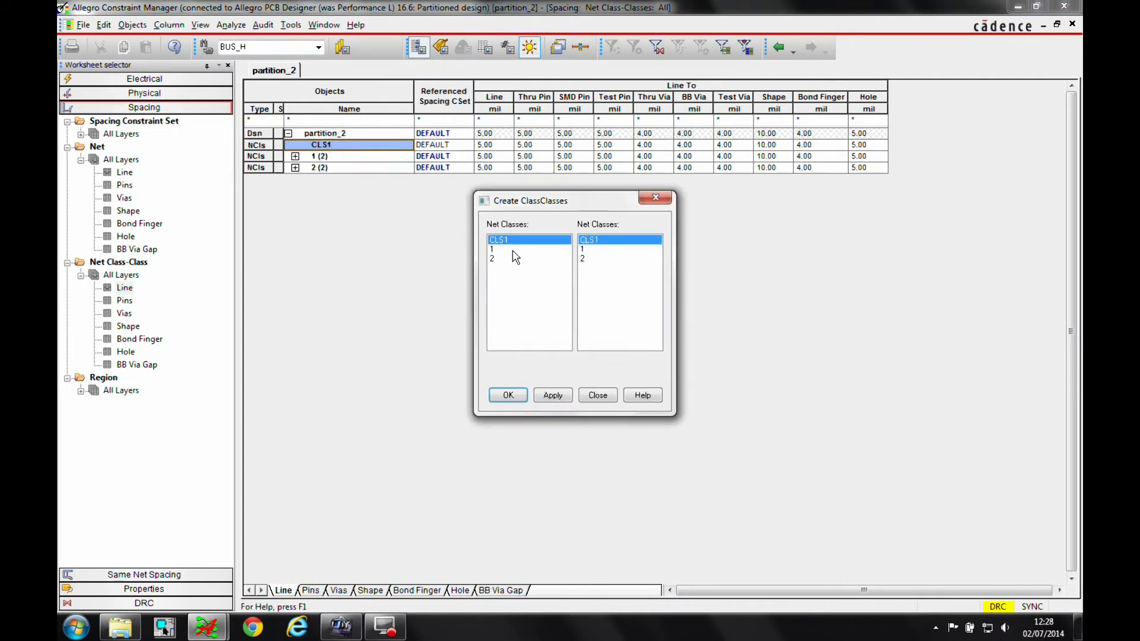
pyautogui.click(556, 397)
pyautogui.click(509, 396)
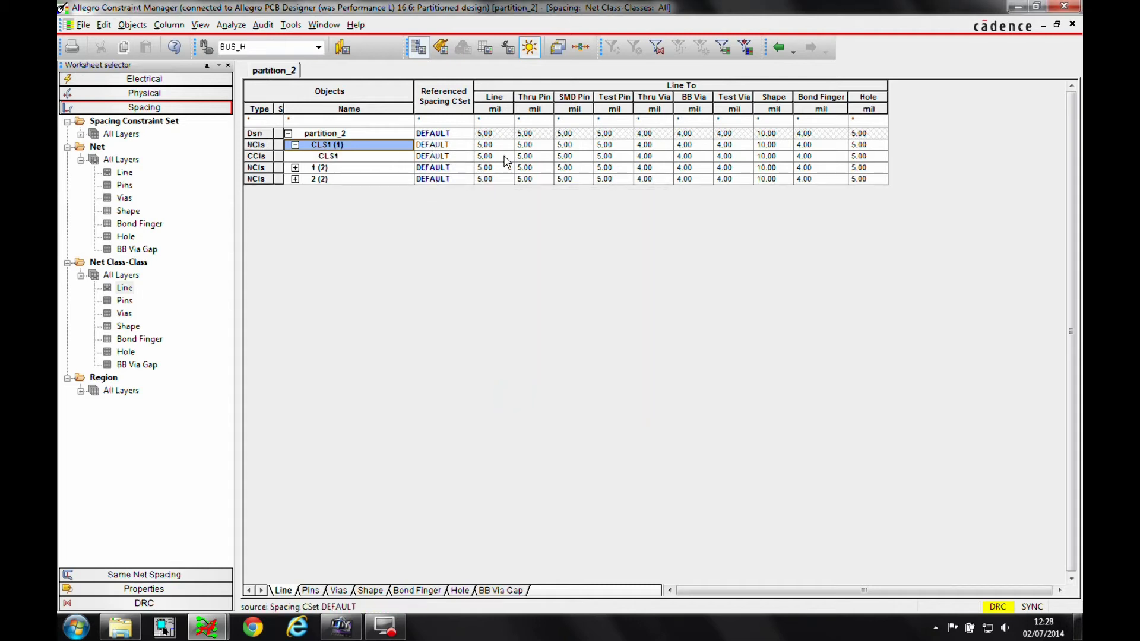
# - Set the CLS1 class-class Line spacing to 10.00 mil
pyautogui.click(479, 156)
pyautogui.write('10')
pyautogui.click(533, 167)
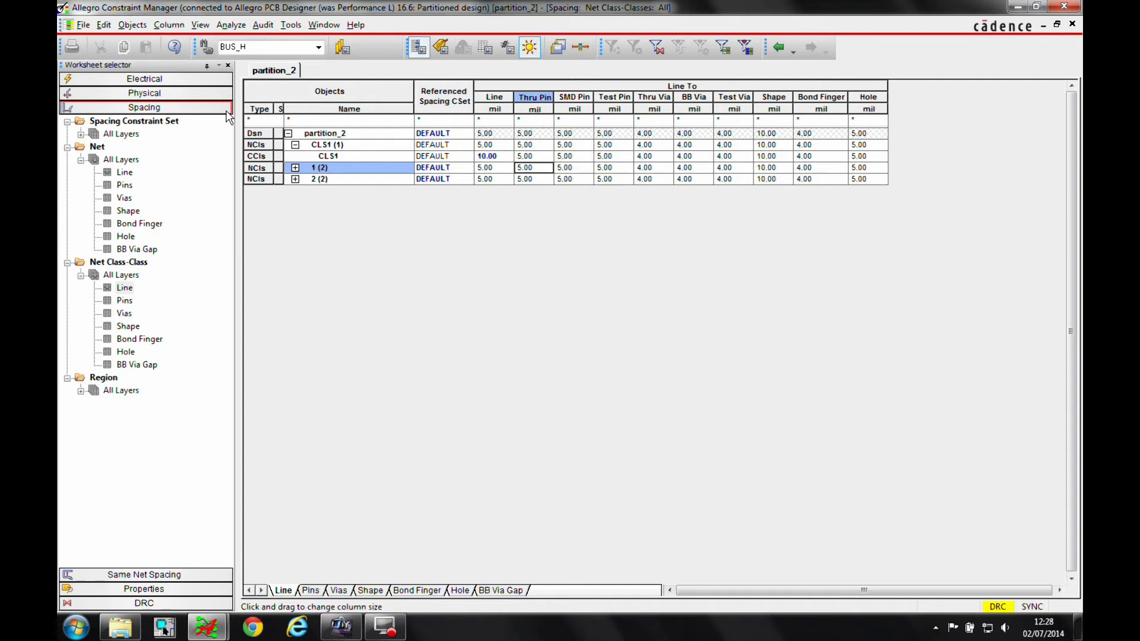
pyautogui.click(169, 80)
# - Set PCI_AD_BUS Total Etch Length to min 6000 and max 8000 mil
pyautogui.click(80, 105)
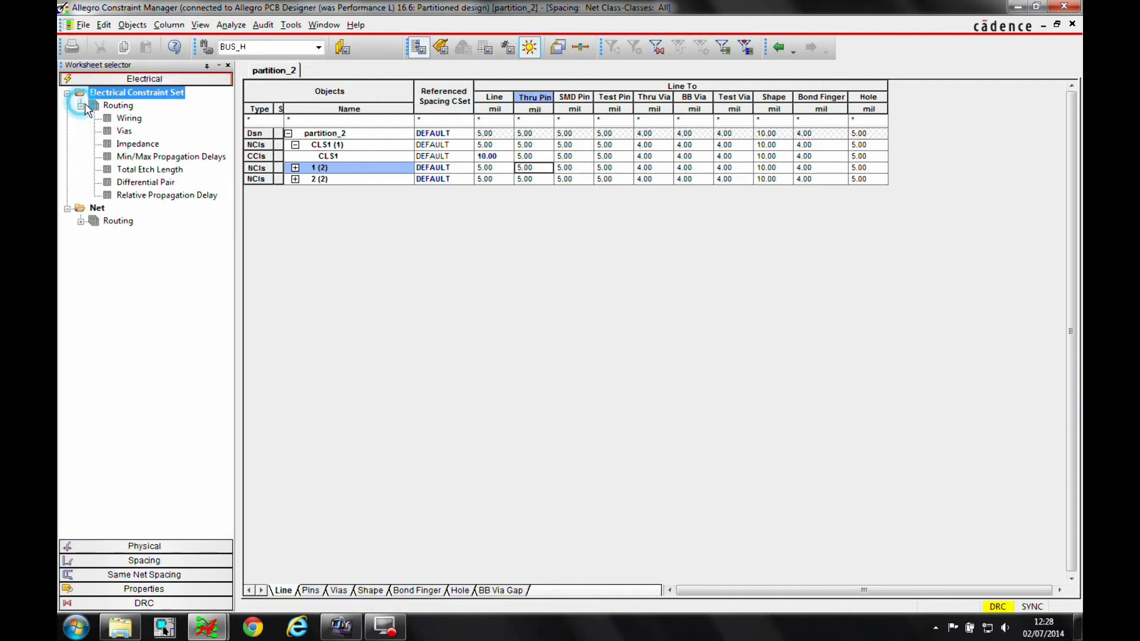
pyautogui.click(155, 171)
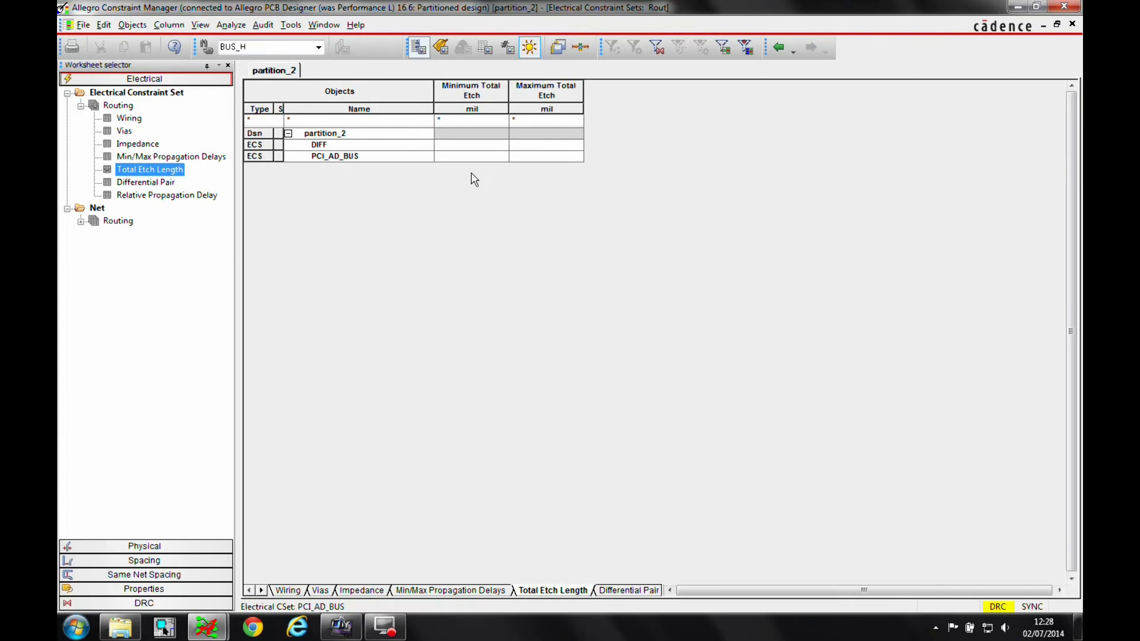
pyautogui.click(474, 149)
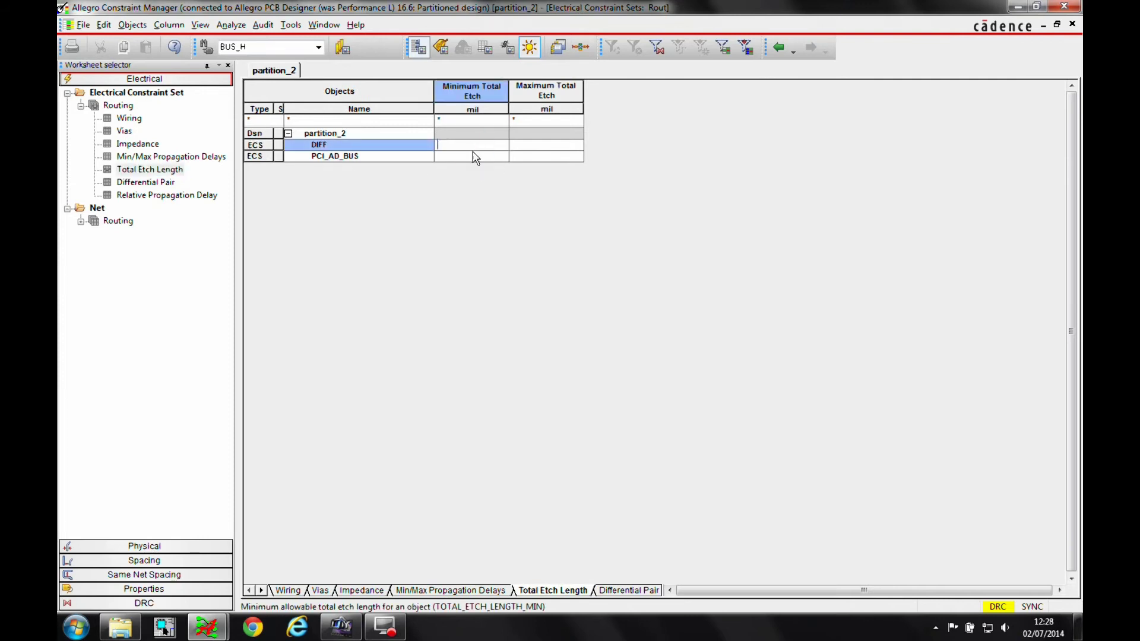
pyautogui.click(473, 157)
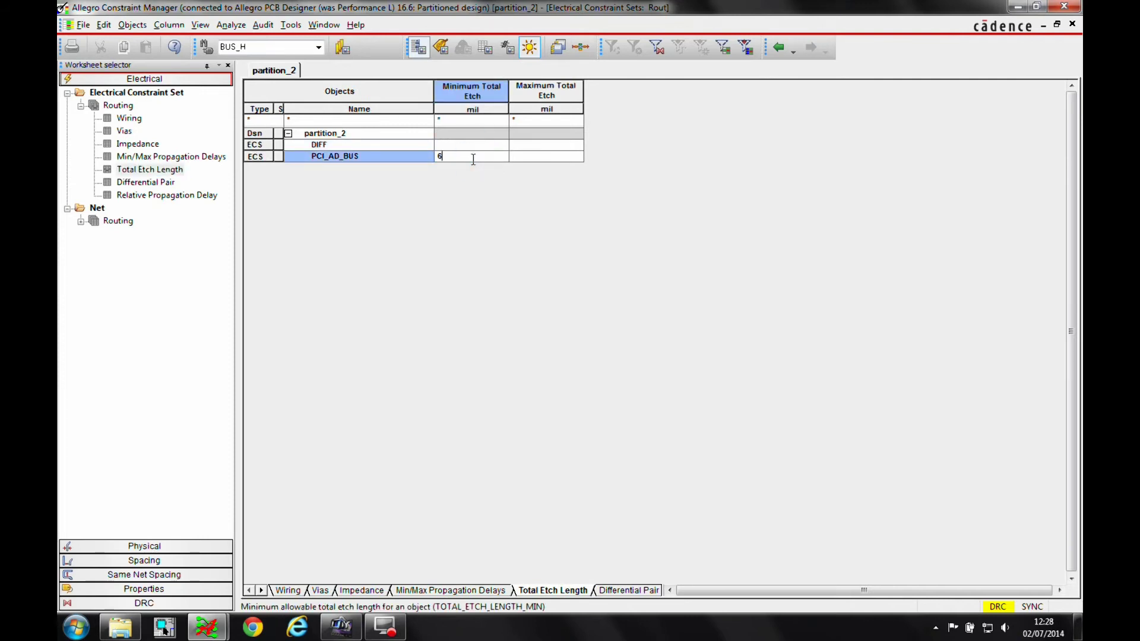
pyautogui.write('6000')
pyautogui.press('Tab')
pyautogui.write('8')
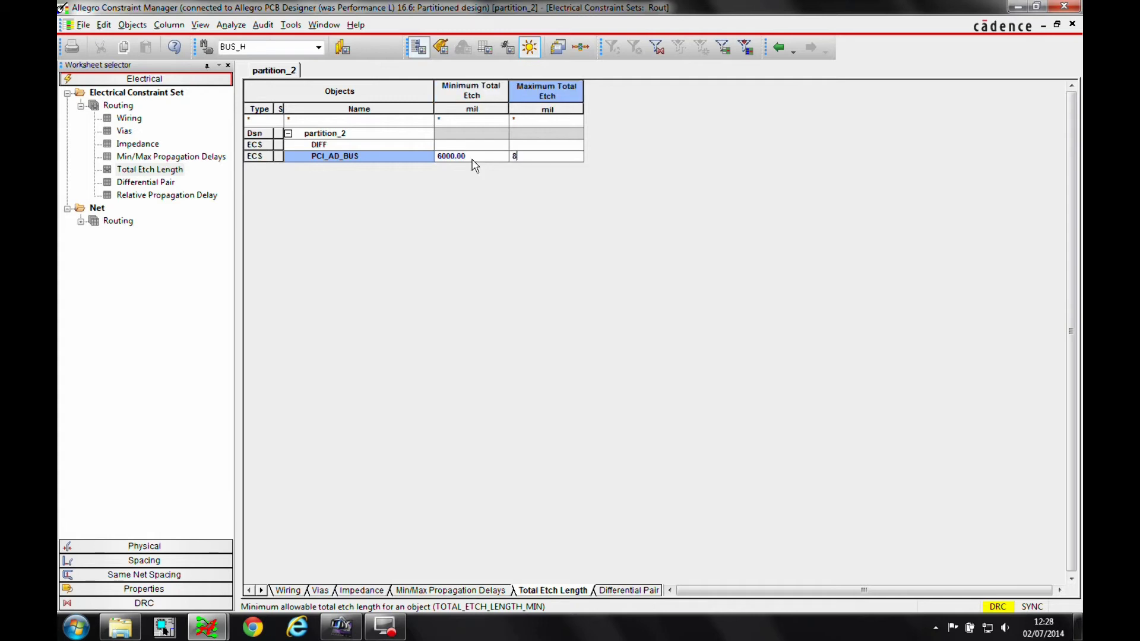
pyautogui.write('000')
pyautogui.press('Return')
# - Check the nets' Total Etch Length worksheet, then close Constraint Manager
pyautogui.click(118, 222)
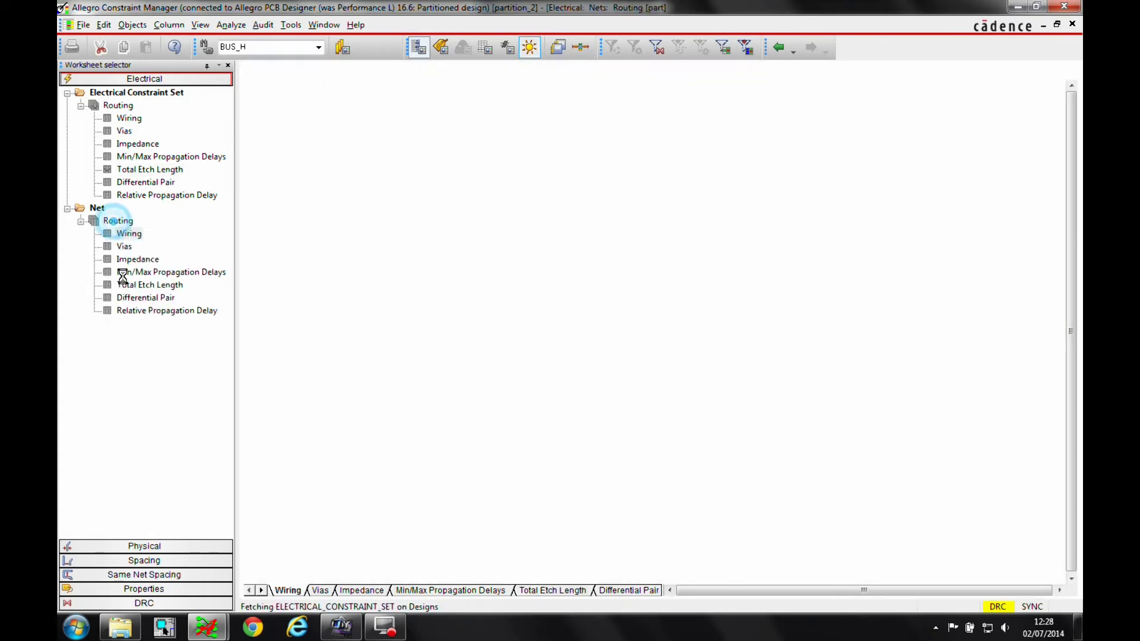
pyautogui.click(149, 286)
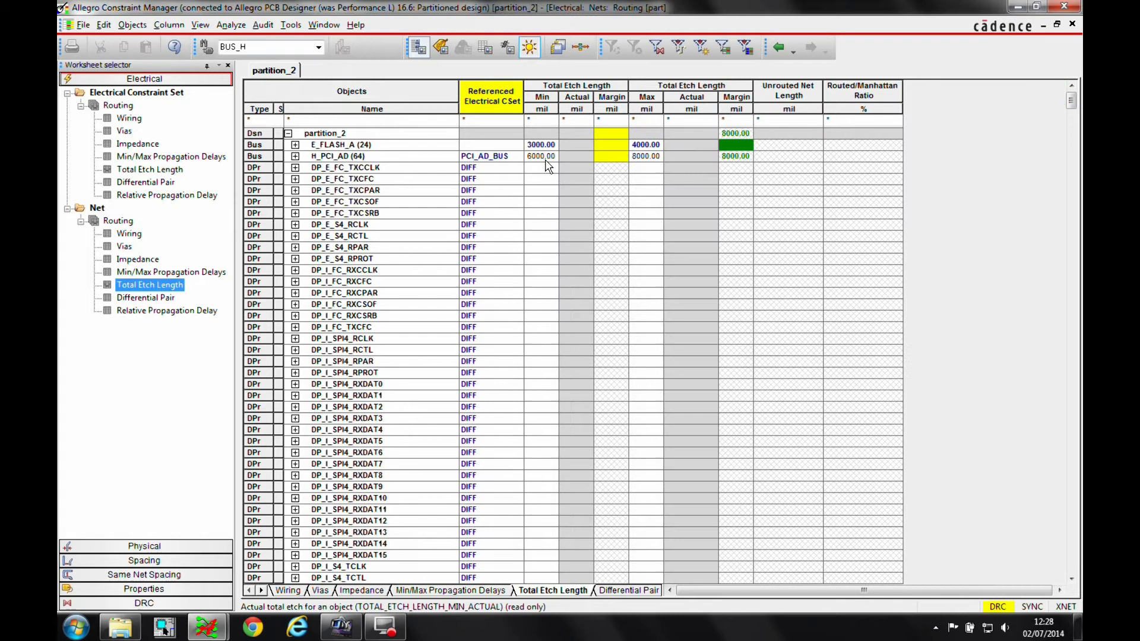
pyautogui.click(1067, 8)
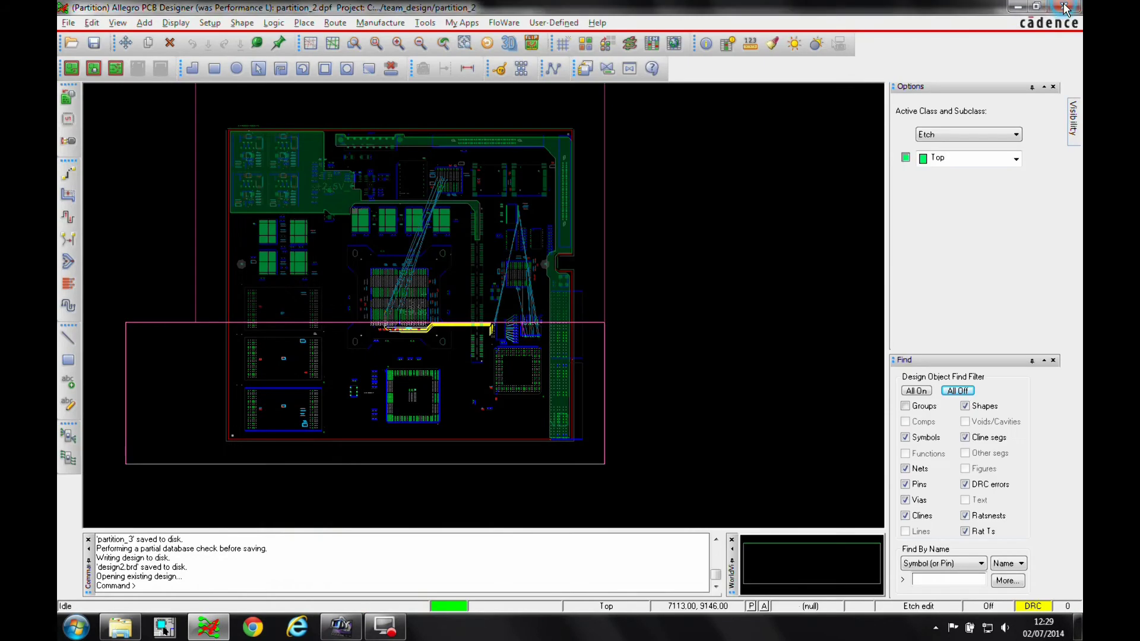
# - Update DRC, slide the I_Sp_Ad<5> segment clear of errors, and save over partition_2.dpf
pyautogui.click(607, 68)
pyautogui.scroll(2, 501, 330)
pyautogui.scroll(4, 500, 330)
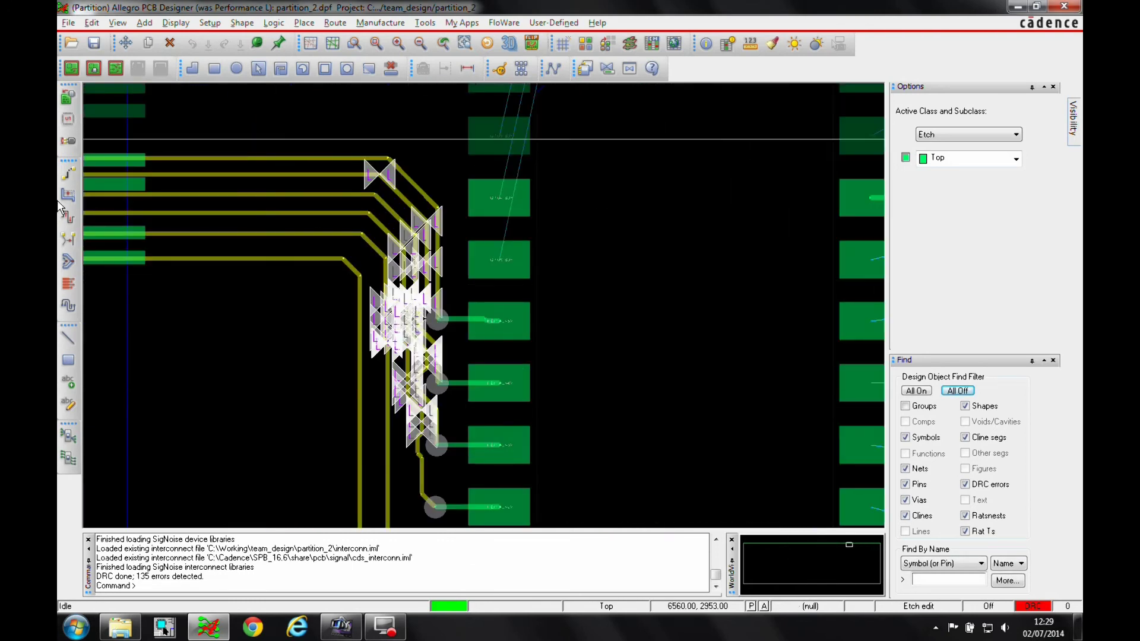
pyautogui.click(68, 195)
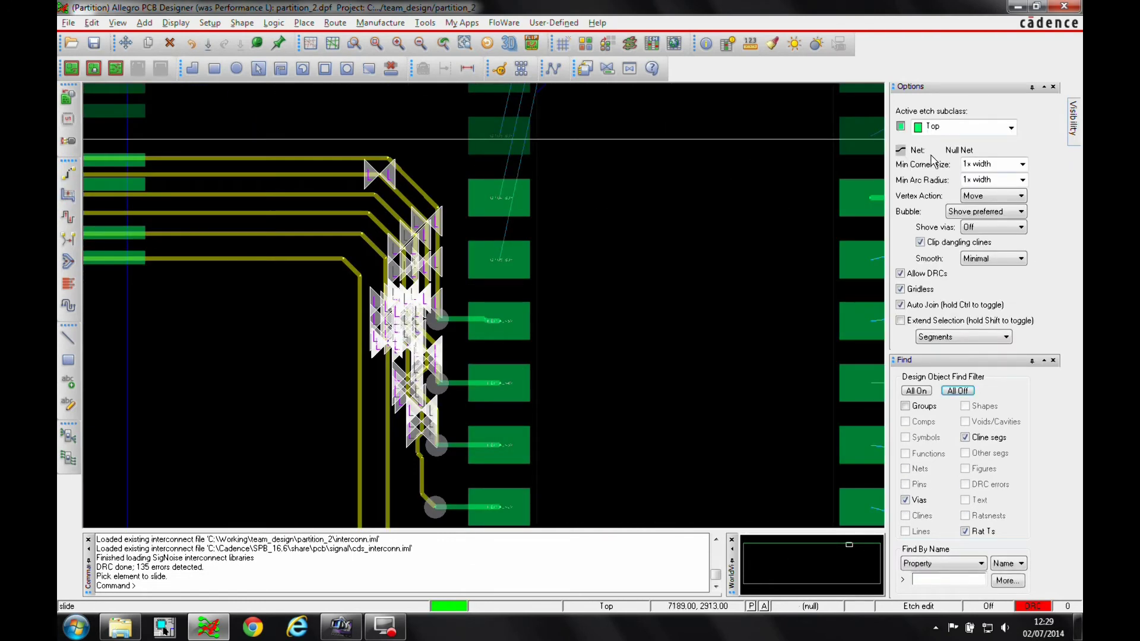
pyautogui.click(424, 273)
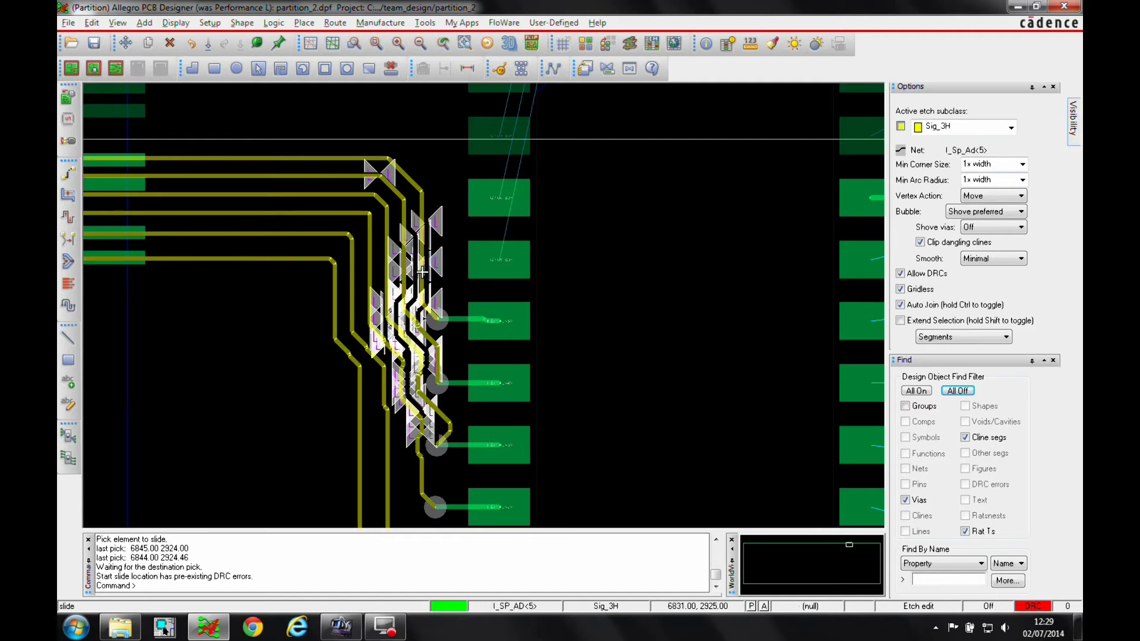
pyautogui.click(413, 272)
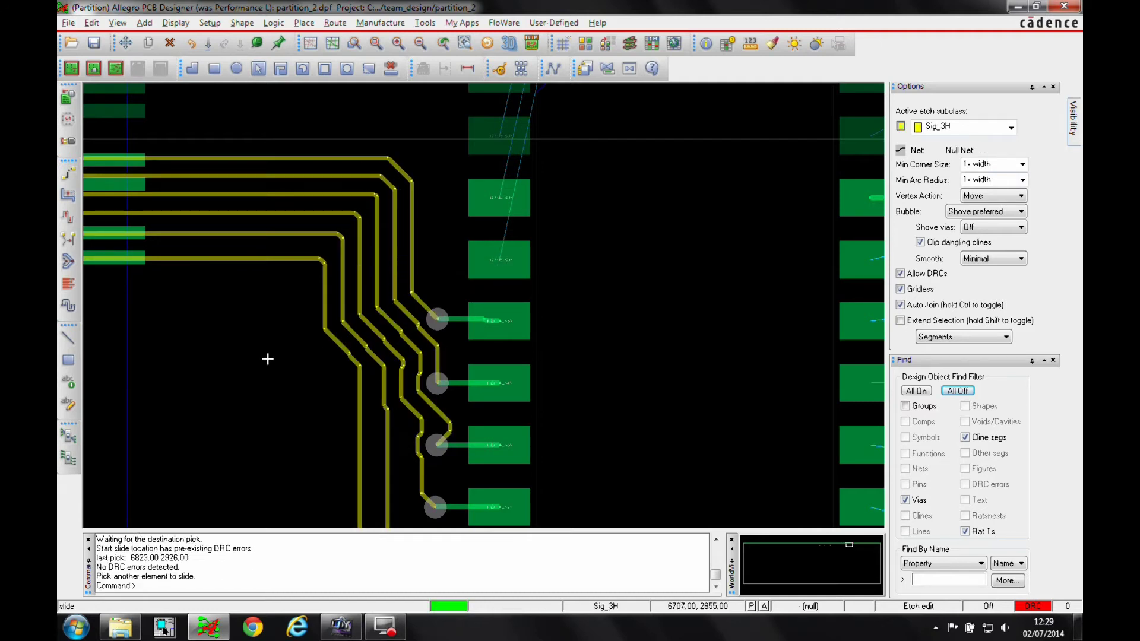
pyautogui.scroll(-2, 290, 363)
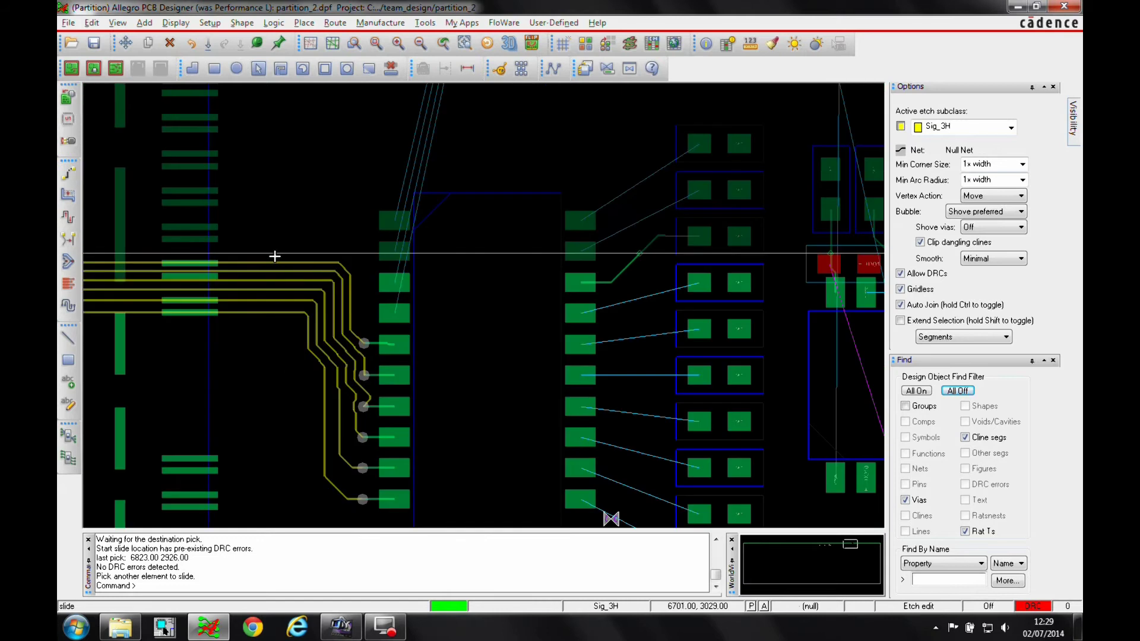
pyautogui.rightClick(272, 344)
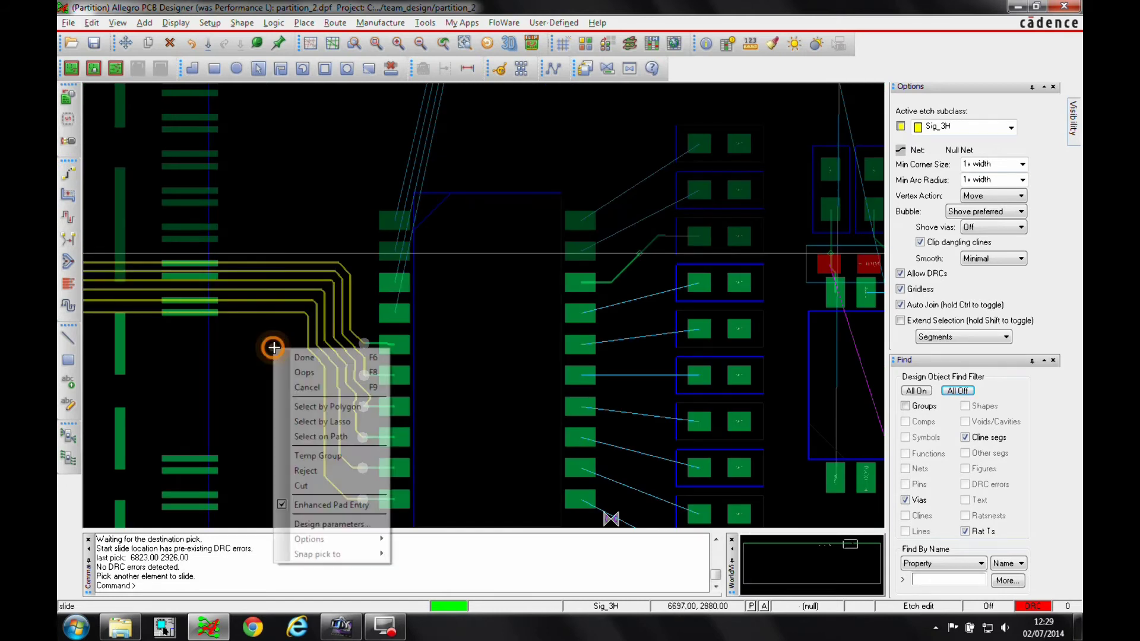
pyautogui.click(290, 356)
pyautogui.click(94, 43)
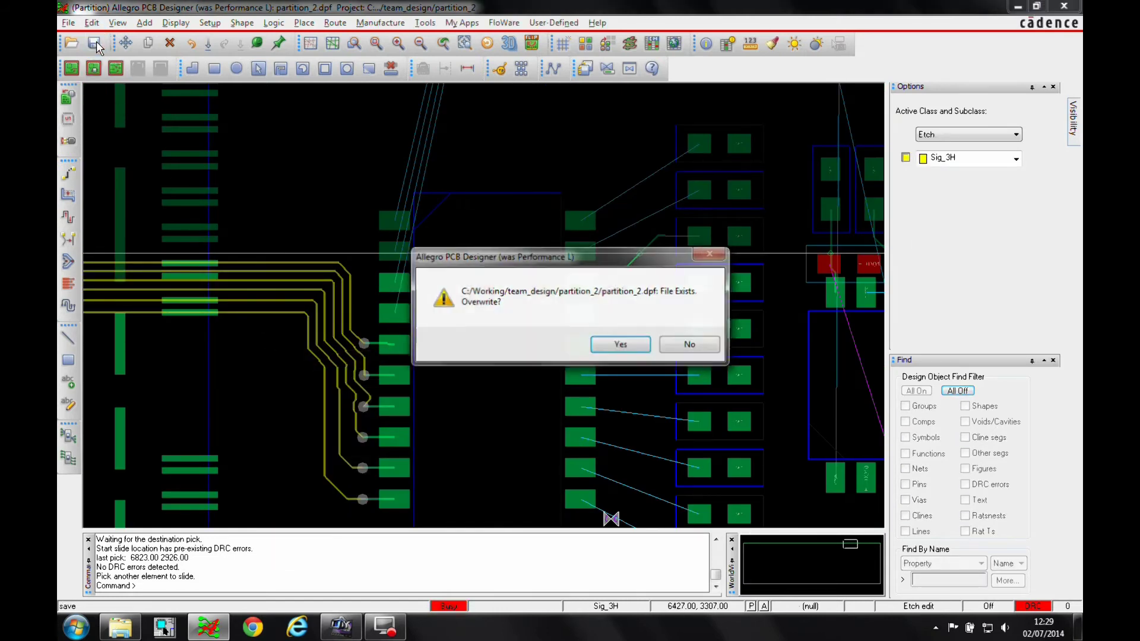
pyautogui.click(620, 344)
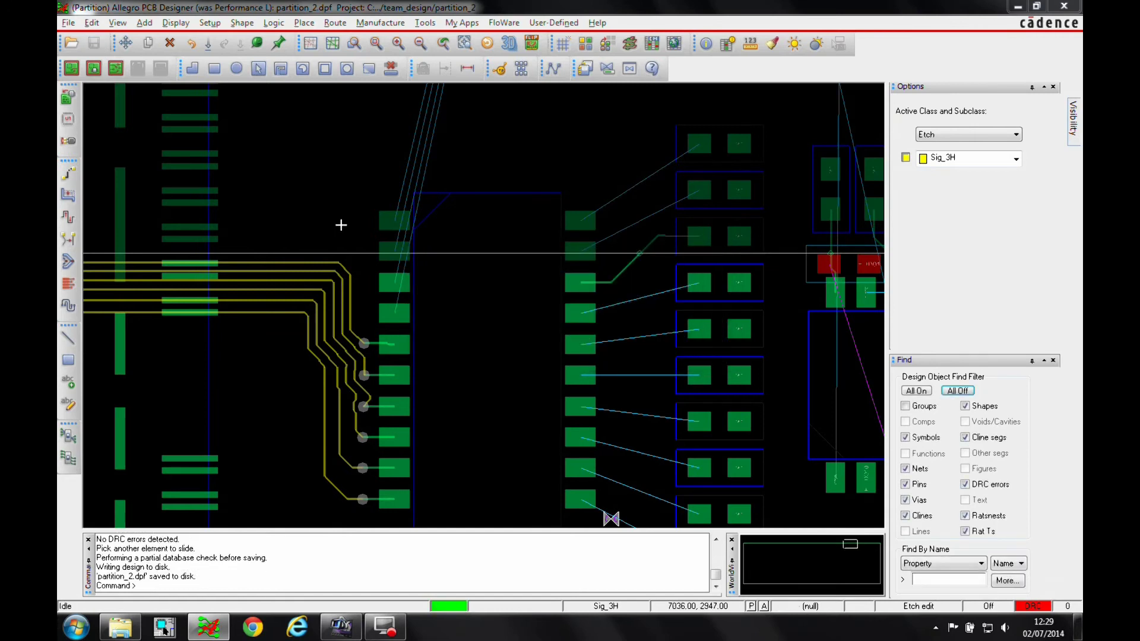
# - Reopen the master design2.brd from Recent Designs
pyautogui.click(69, 23)
pyautogui.moveTo(149, 255)
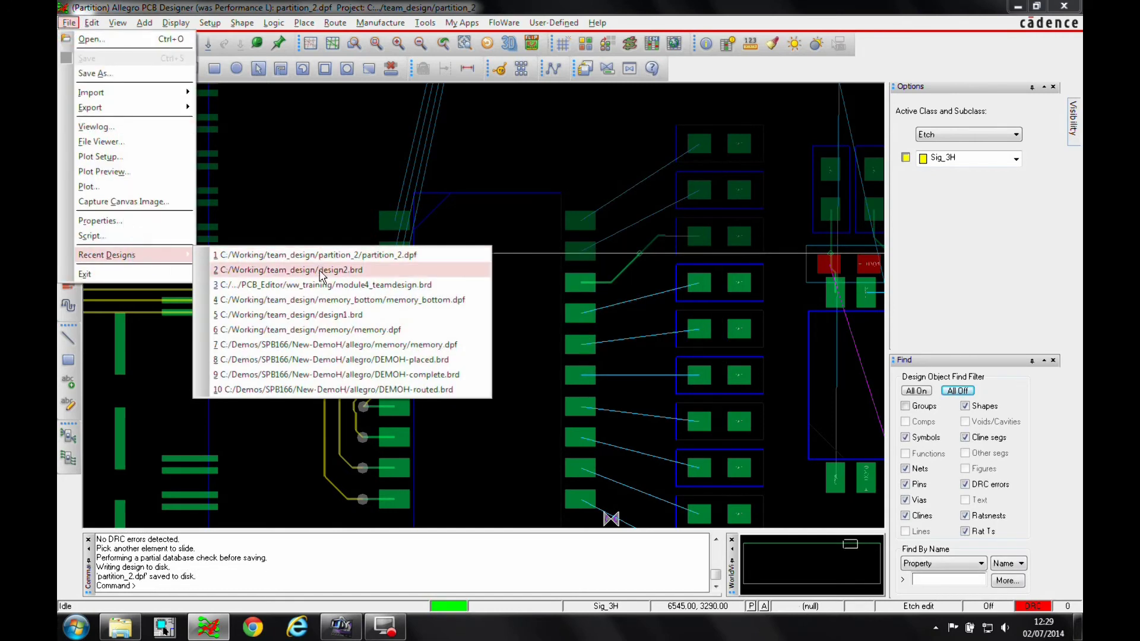
pyautogui.click(321, 265)
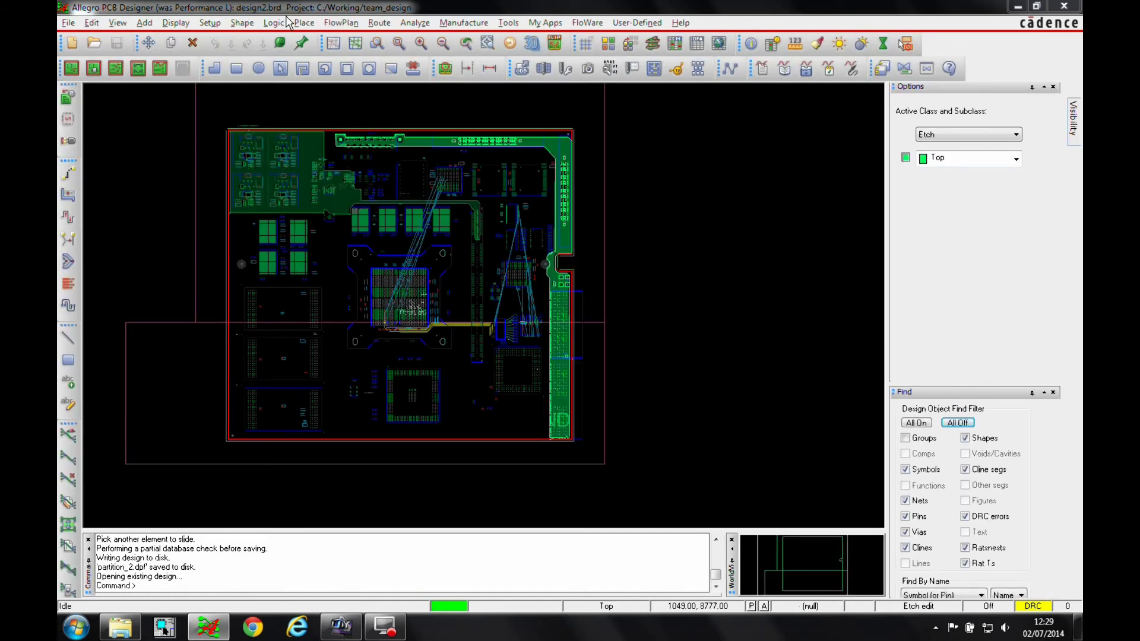
# - In the partition Workflow Manager, select PARTITION_2 and generate its Constraint Difference Report
pyautogui.click(305, 23)
pyautogui.moveTo(320, 184)
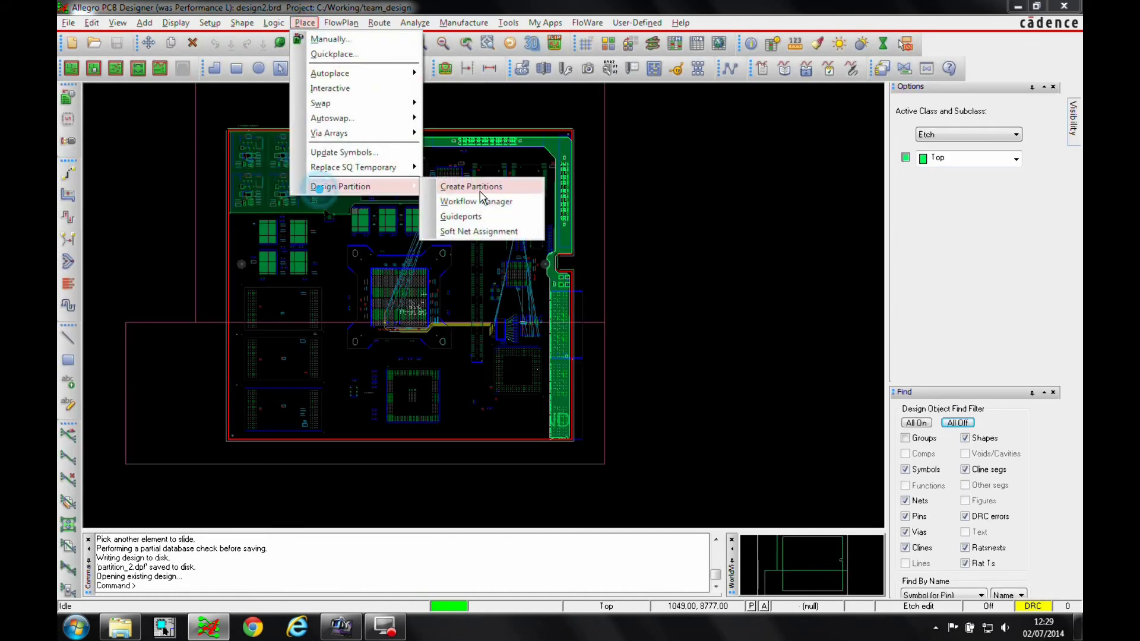
pyautogui.click(469, 203)
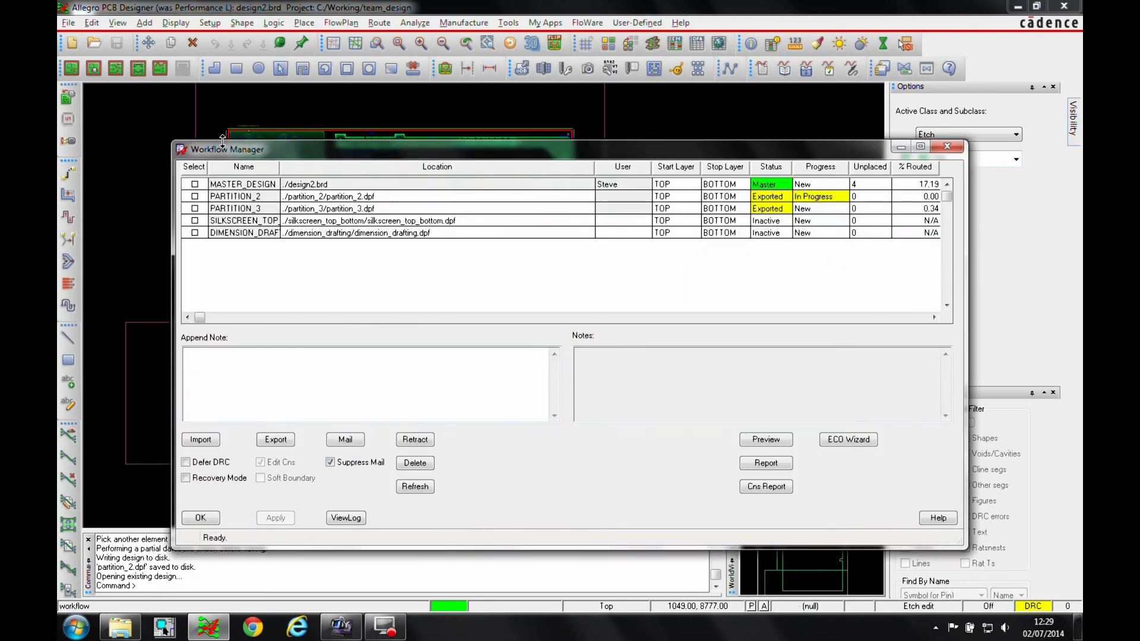
pyautogui.click(194, 198)
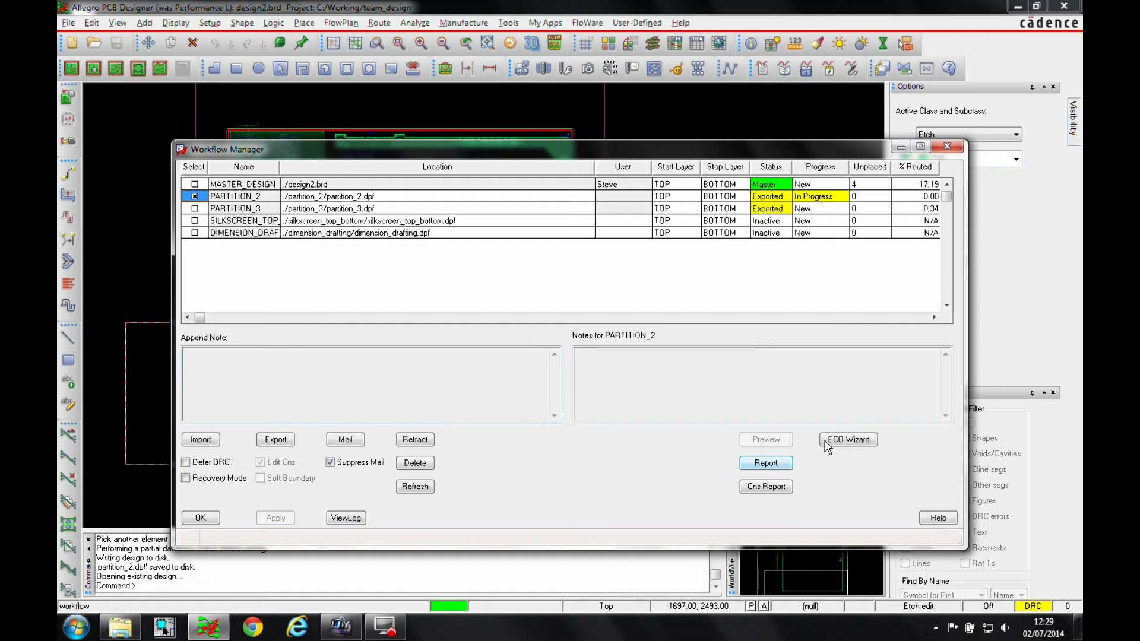
pyautogui.click(772, 488)
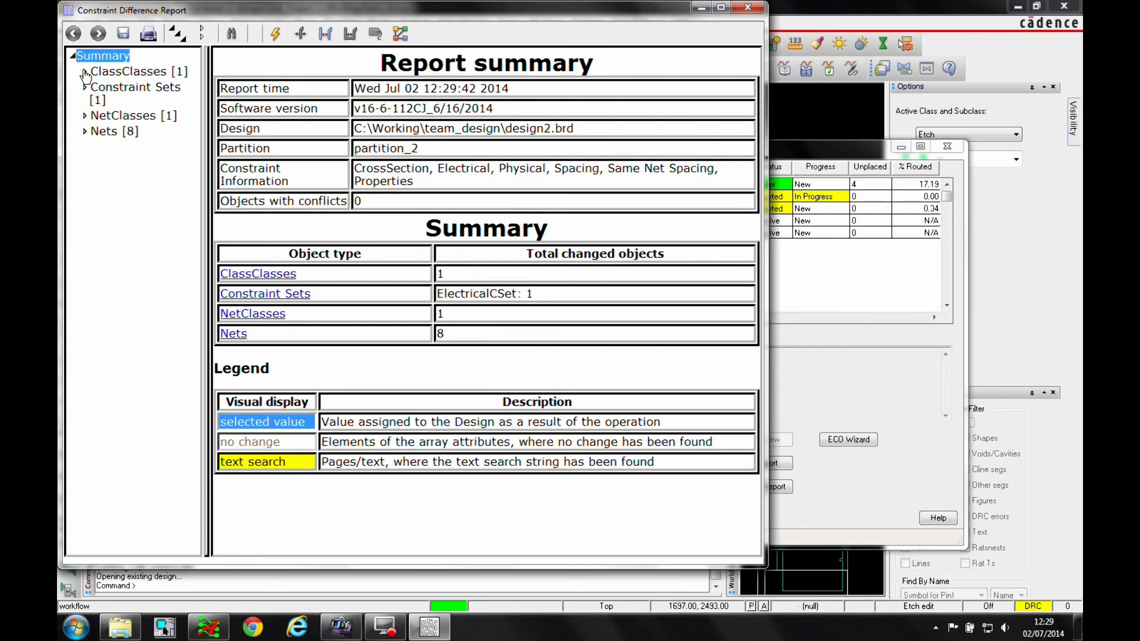
pyautogui.click(84, 72)
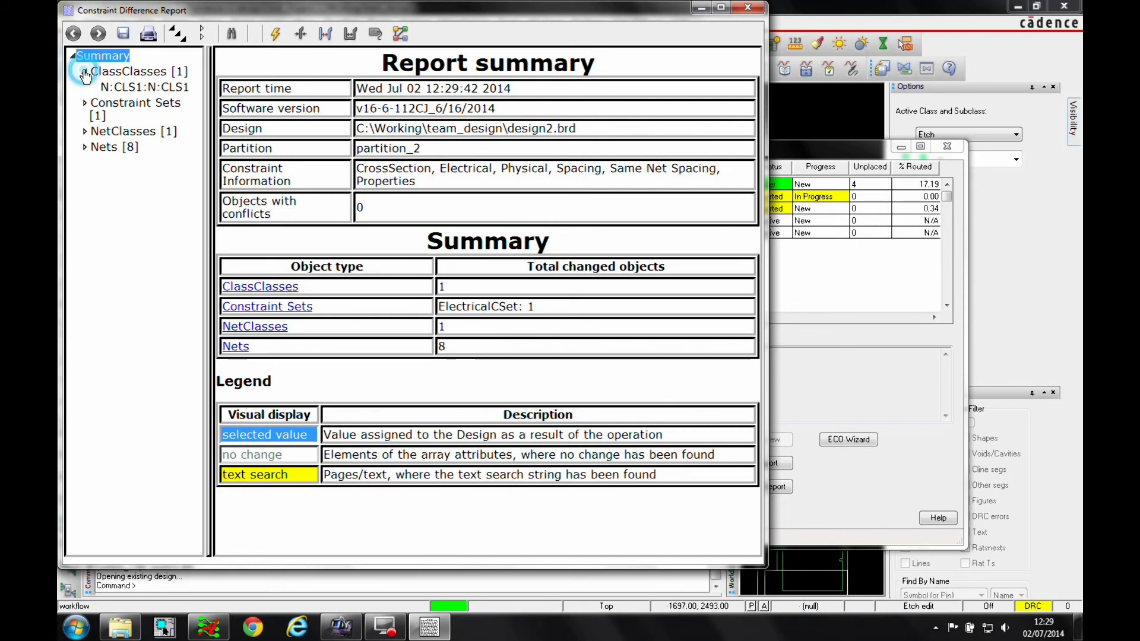
pyautogui.click(85, 104)
pyautogui.click(86, 147)
pyautogui.click(86, 178)
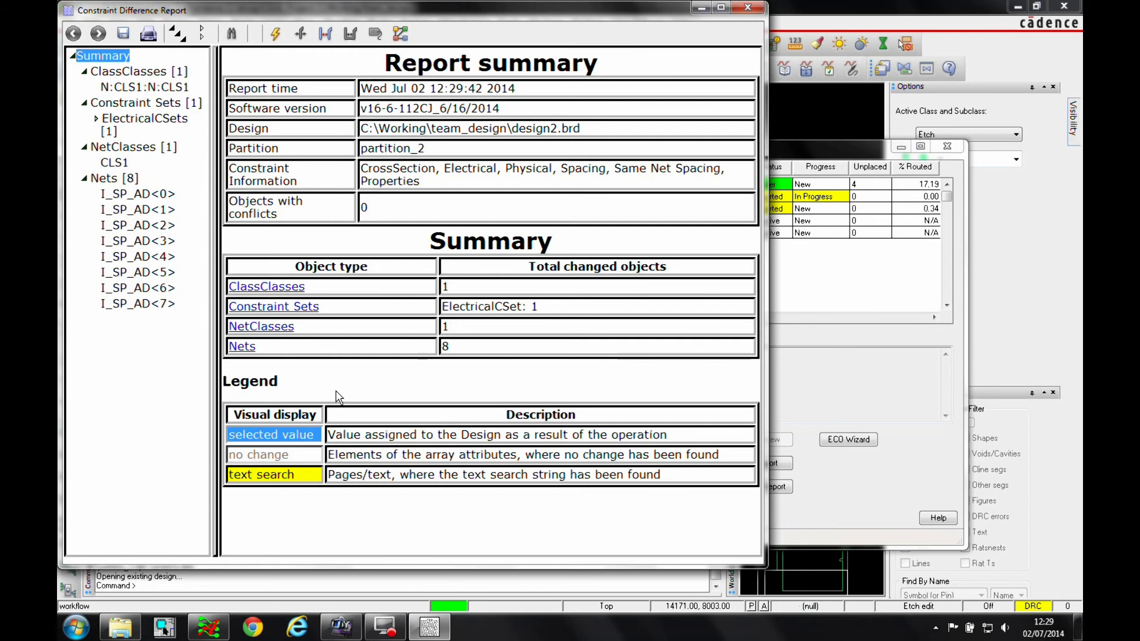
pyautogui.click(753, 8)
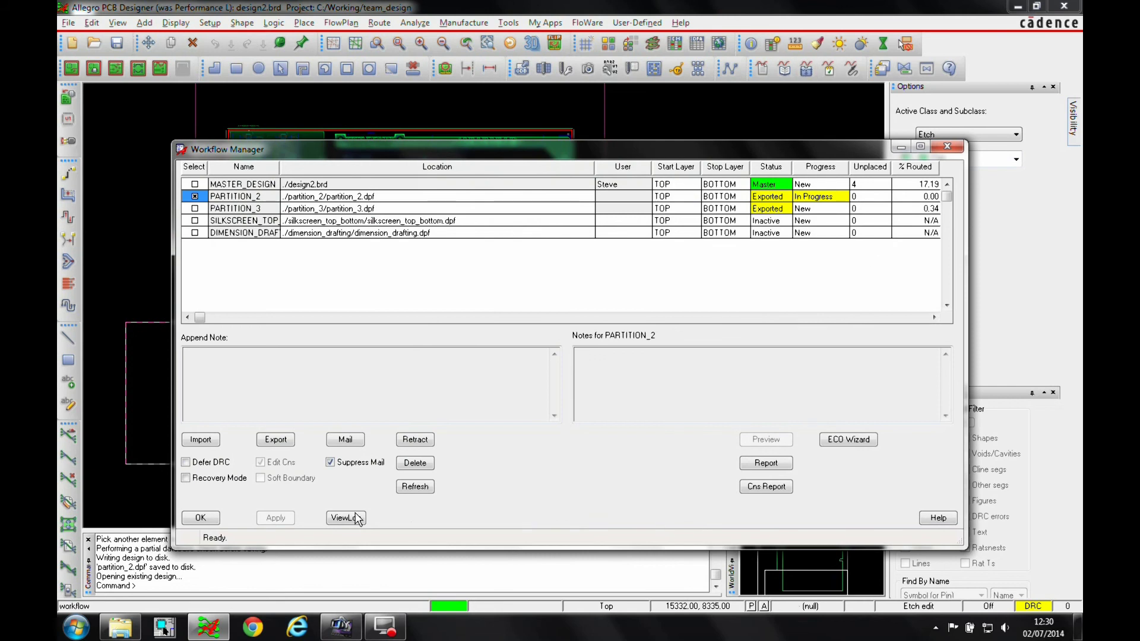
# - Import PARTITION_2's changes into the master design2.brd
pyautogui.click(216, 443)
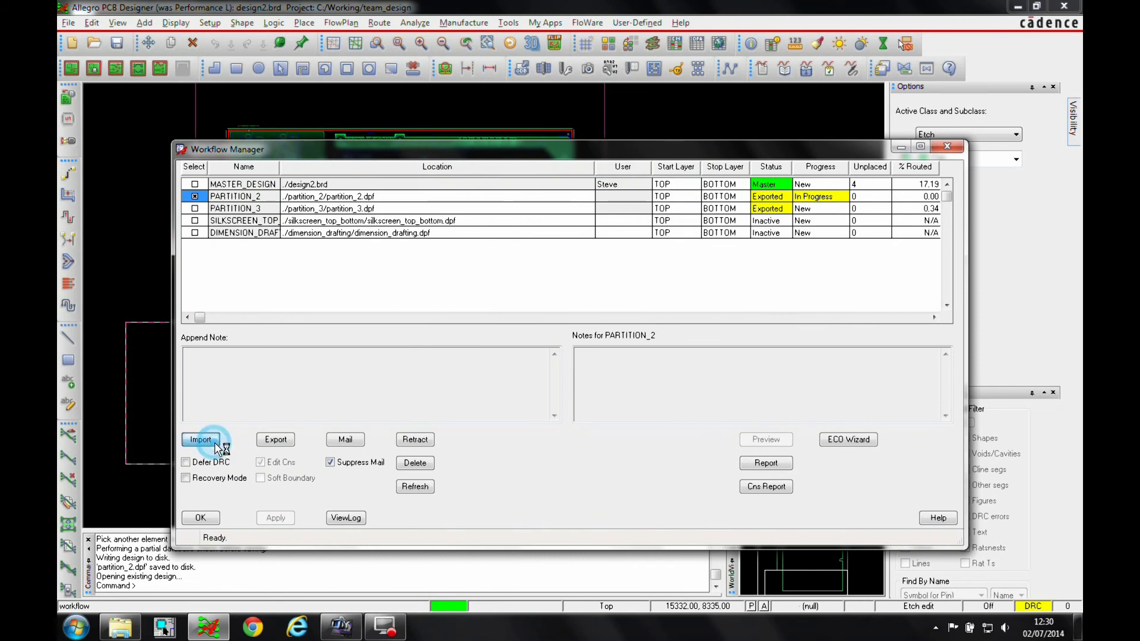